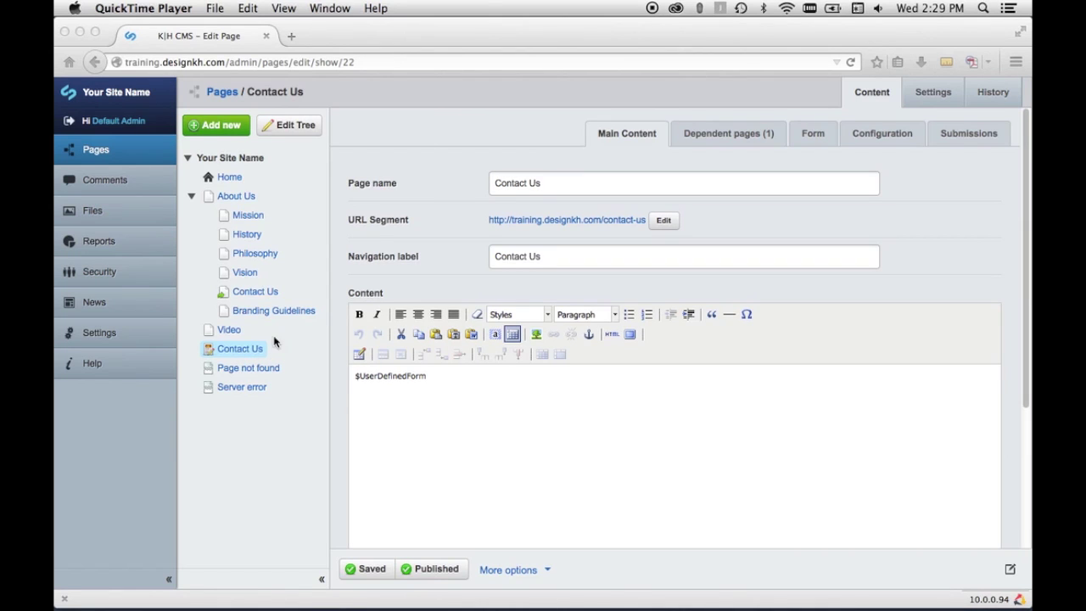
Insert the heading "Your Company Name", address, phone number and "Use the form below to send us a message." above $UserDefinedForm on the main Contact Us page
click(251, 354)
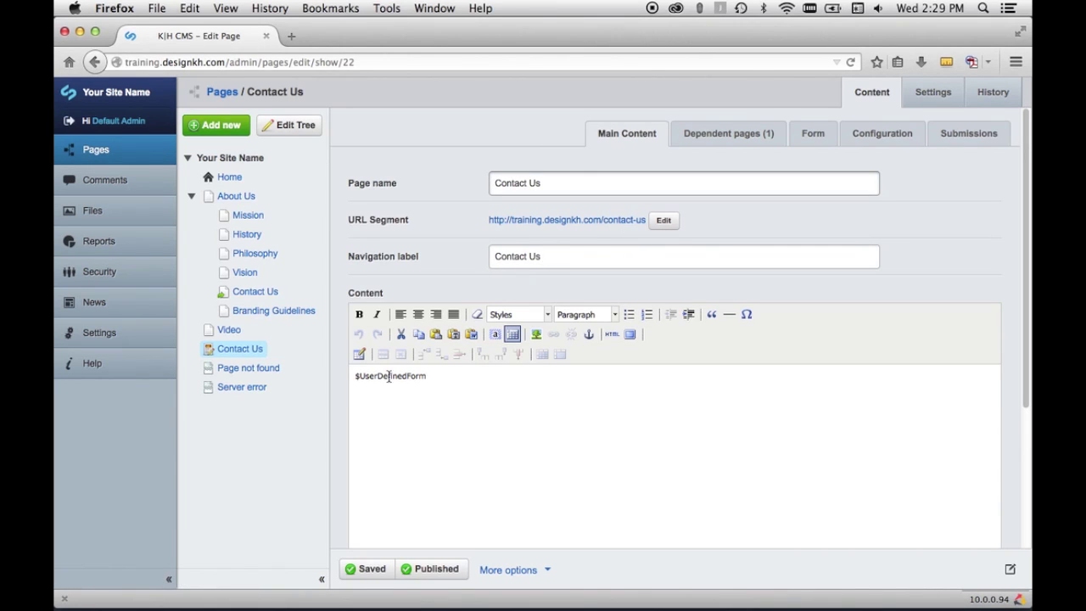
click(354, 379)
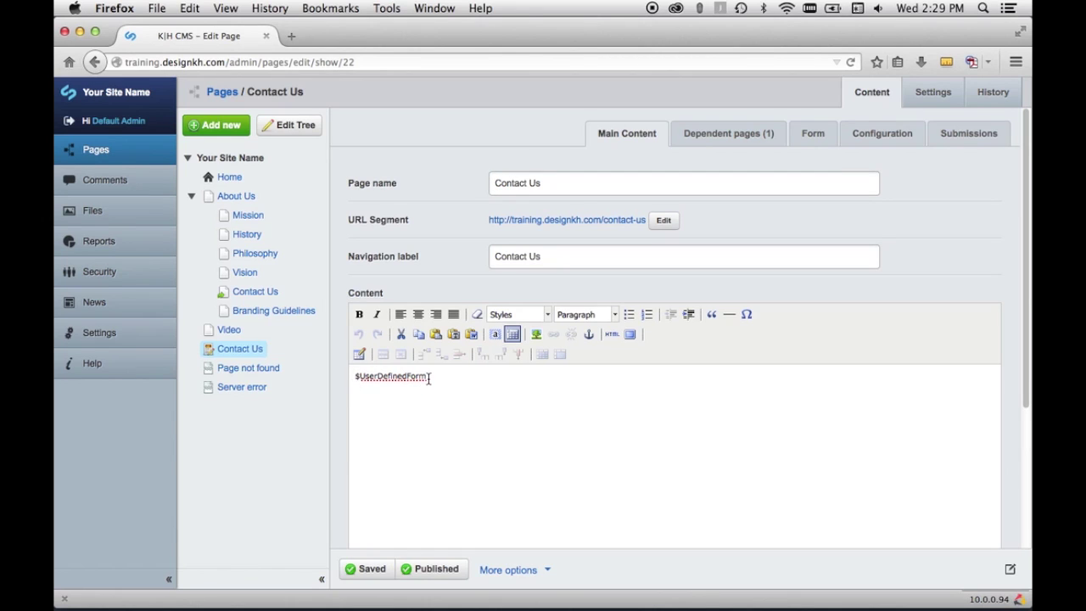
key(Return)
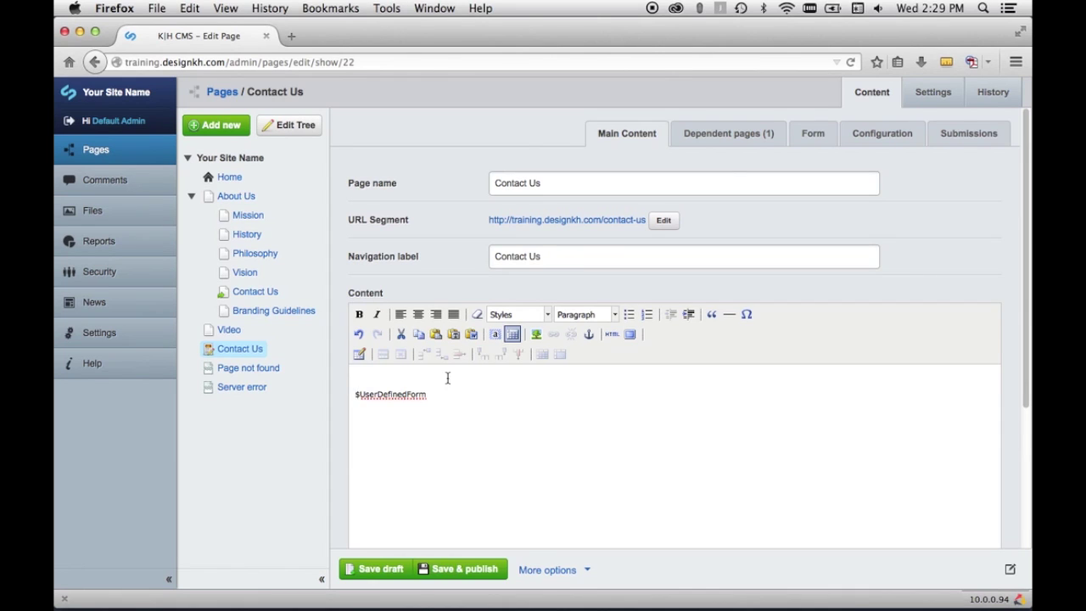
text(Your Company Name 1234 Your Street Yourtown, WA 12345 (555) 555-5555 Use the form below to send us a message.)
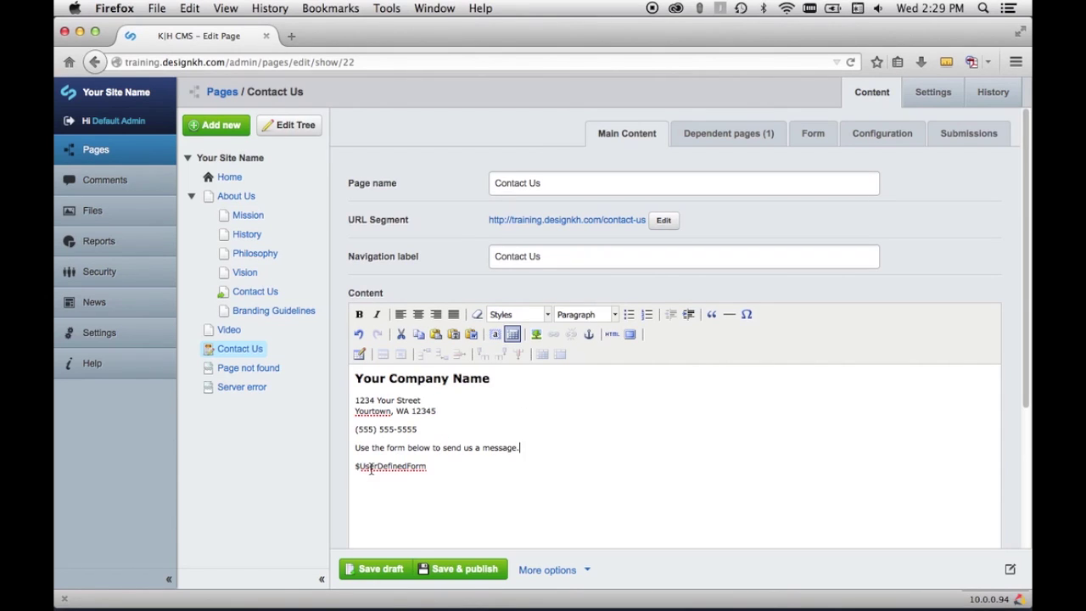
click(430, 467)
drag(430, 467, 354, 466)
click(429, 467)
drag(430, 466, 354, 466)
click(459, 468)
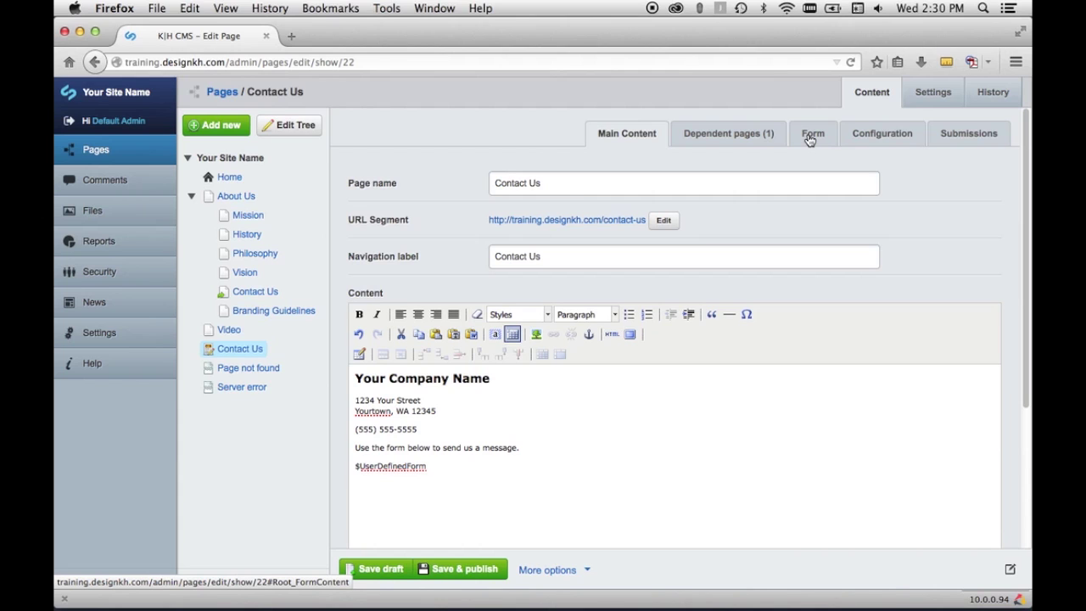
click(721, 141)
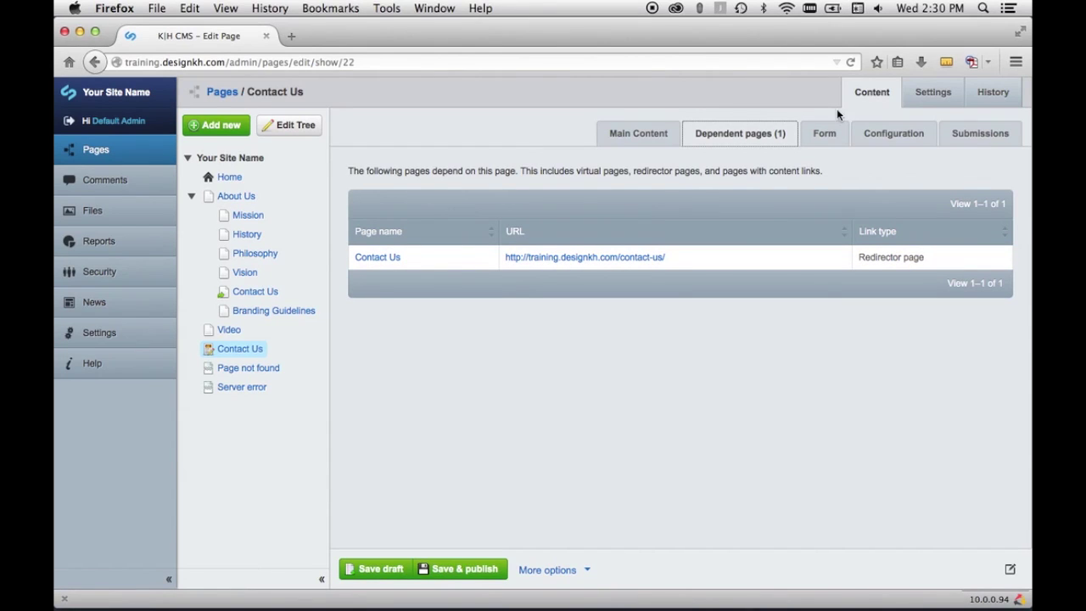
Add a Text Field labelled "Your Name" to the Contact Us form
click(831, 134)
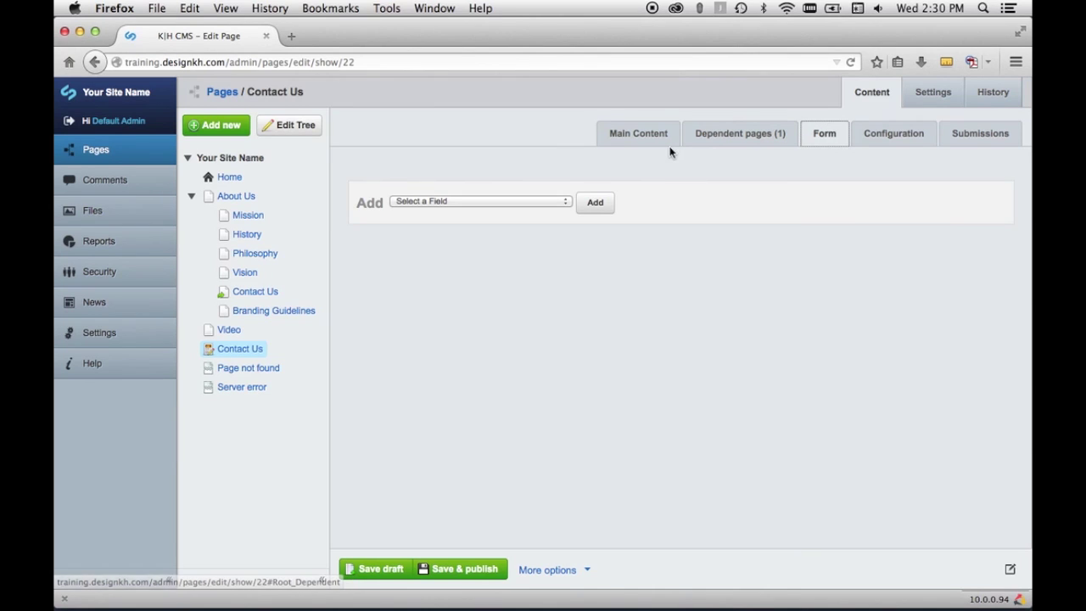
click(536, 202)
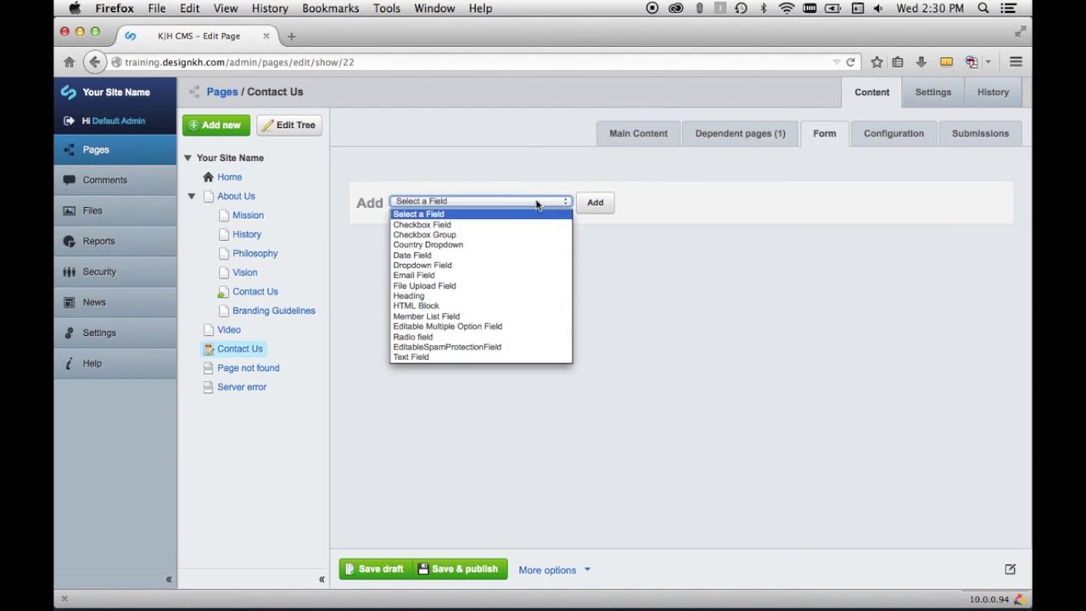
click(485, 356)
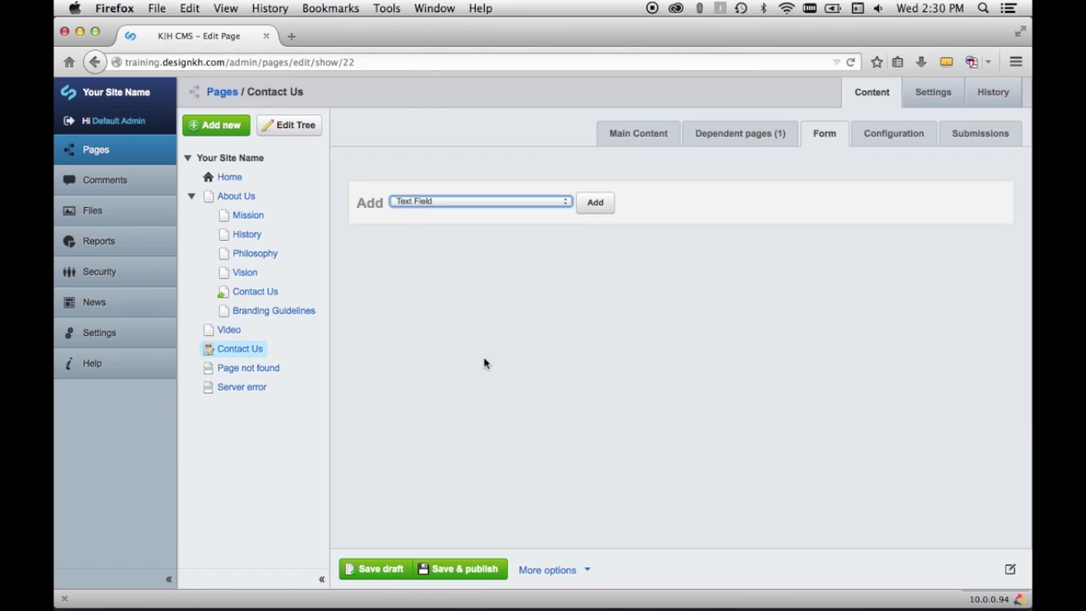
click(595, 202)
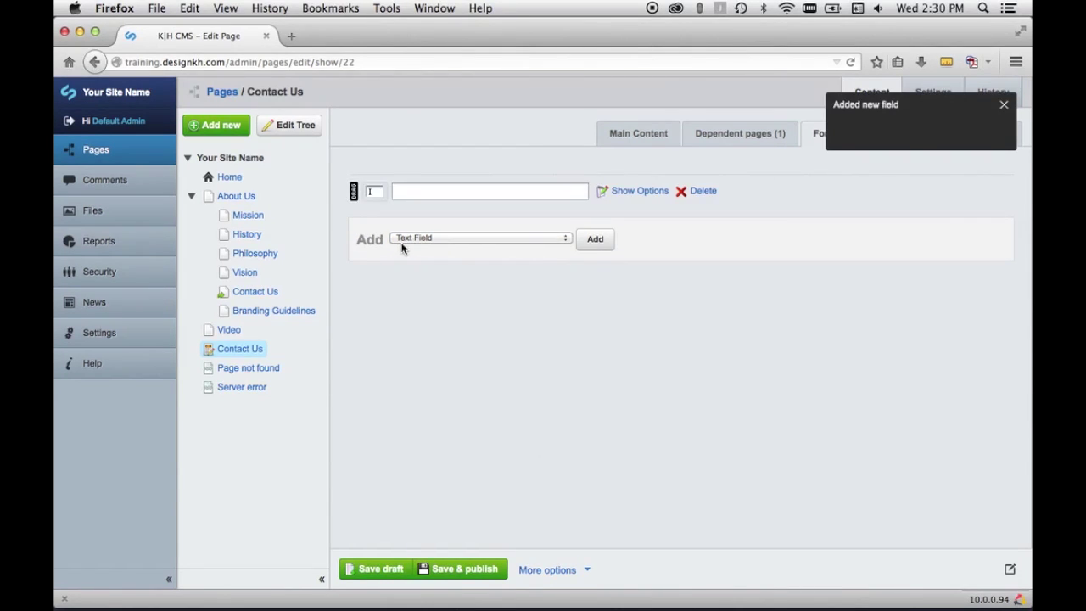
click(546, 189)
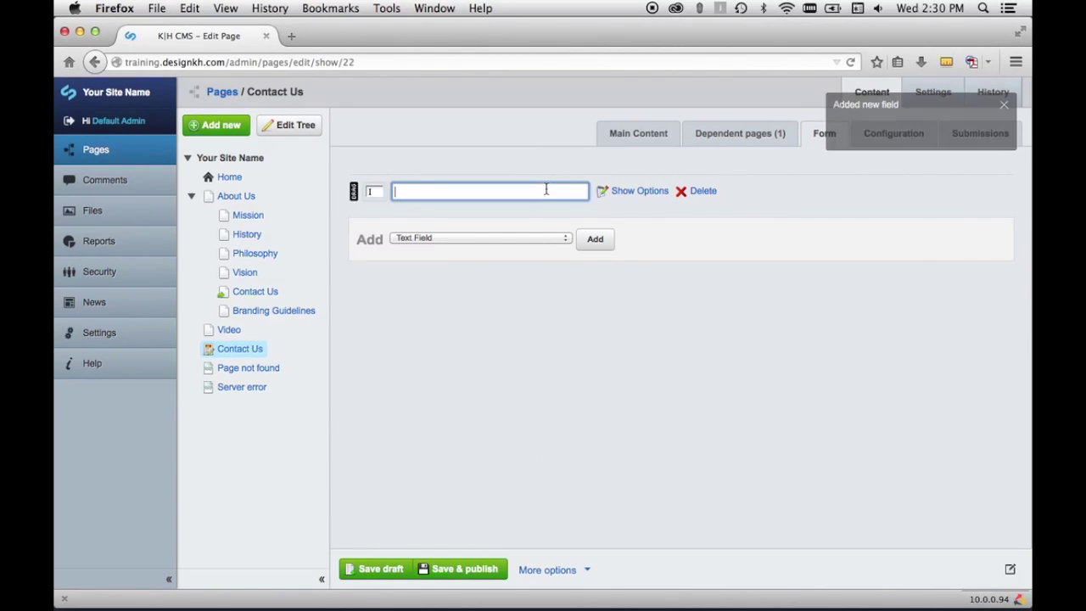
text(Your )
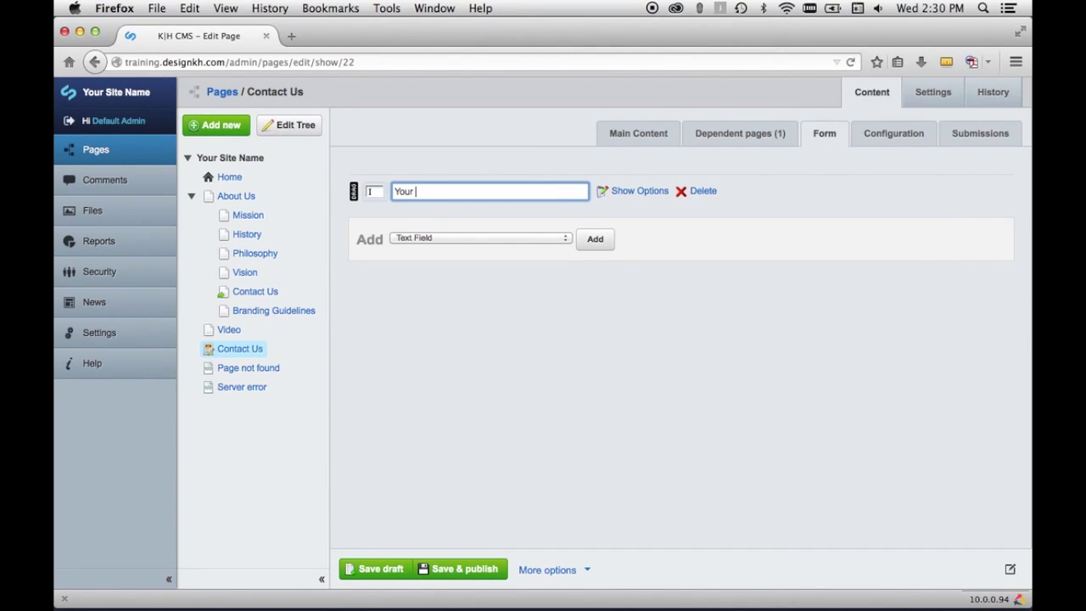
text(Name)
Add an Email Field labelled "Your Email Address" below the name field
click(519, 236)
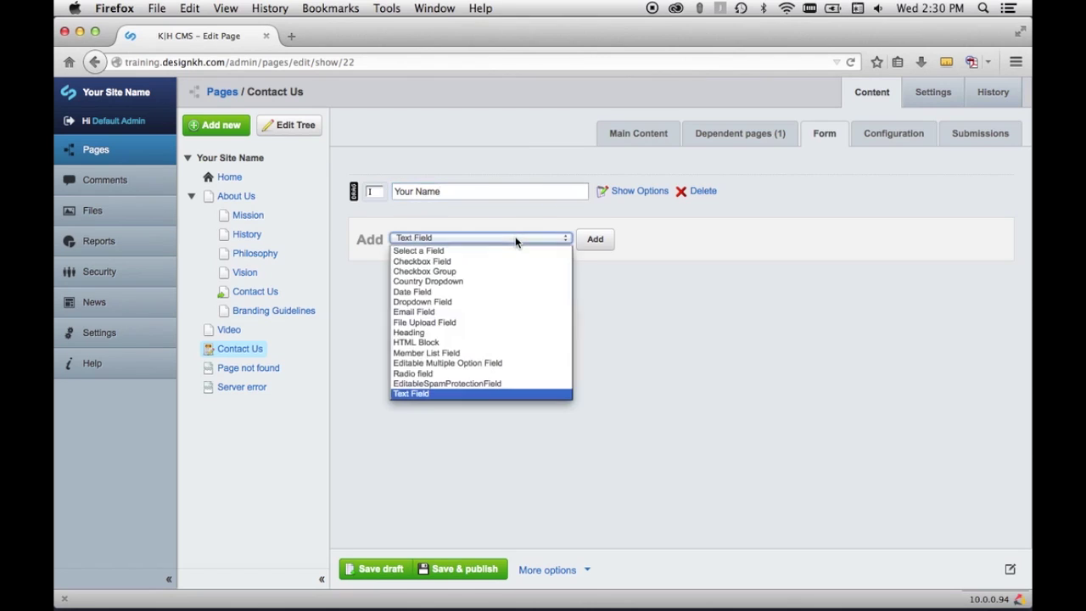
click(414, 311)
click(605, 239)
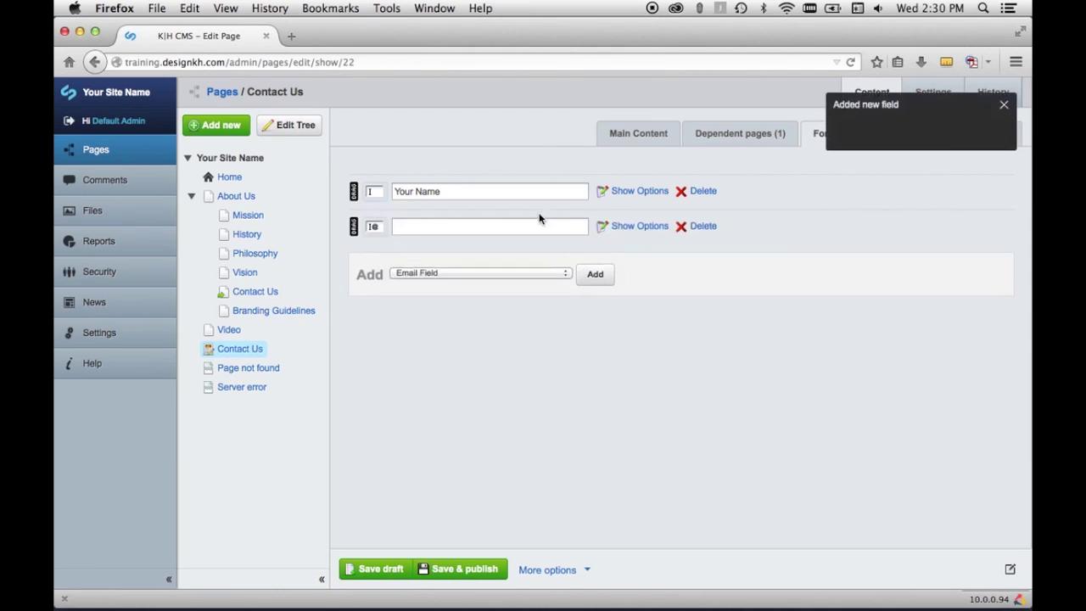
click(538, 227)
text(Your Em)
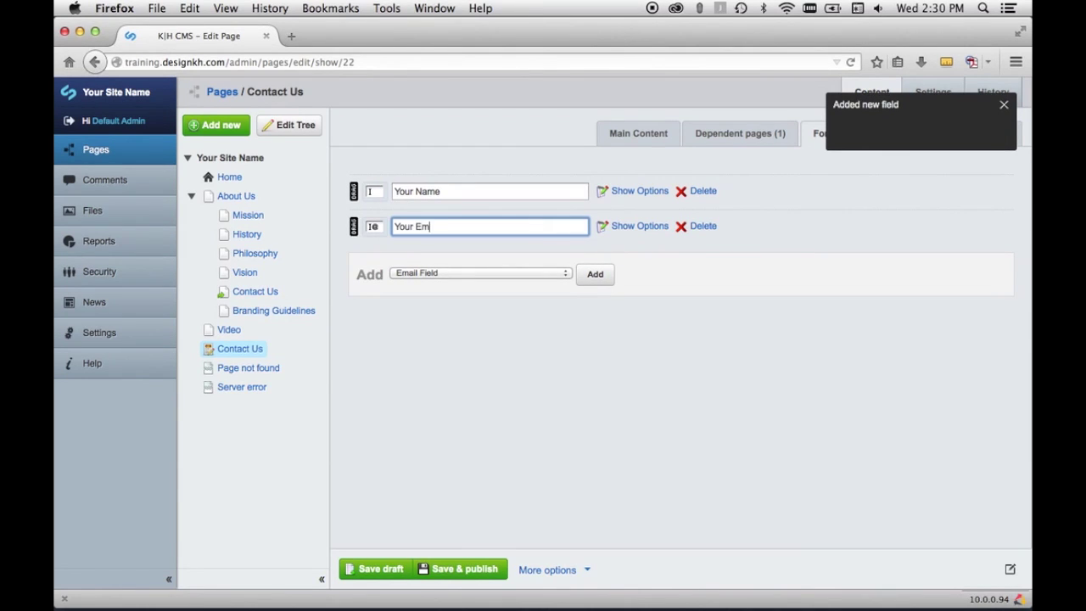
text(ail Address)
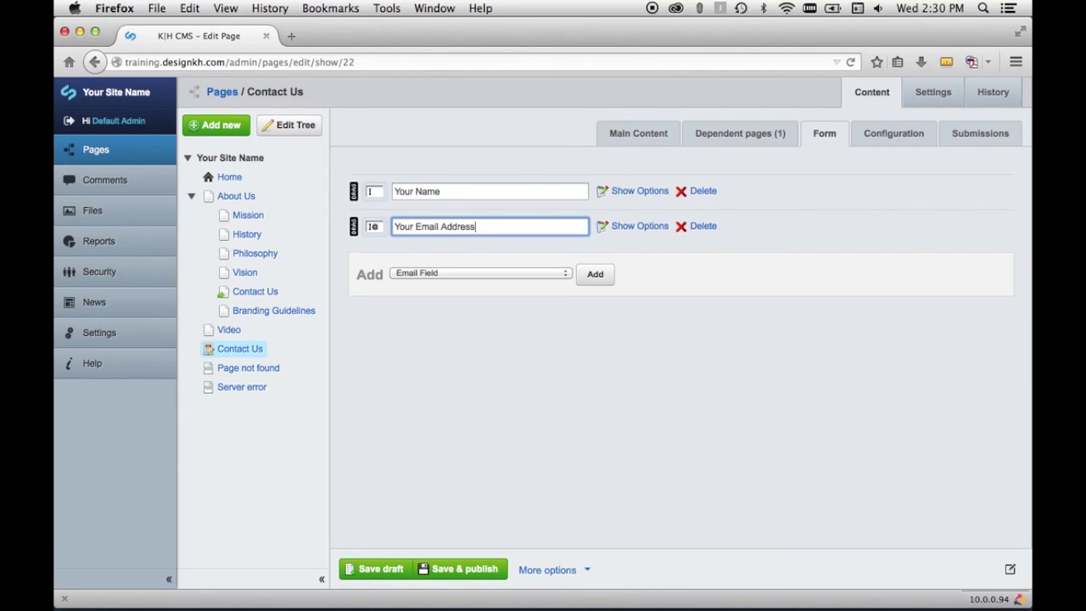
Add another Text Field labelled "Your Comments" below the email field
click(507, 272)
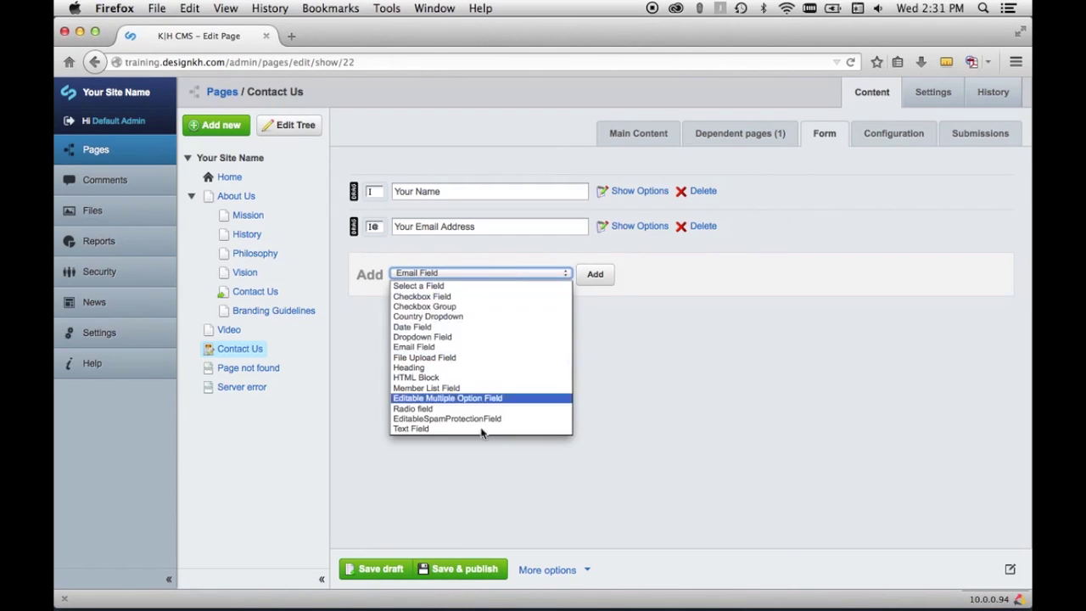
click(448, 428)
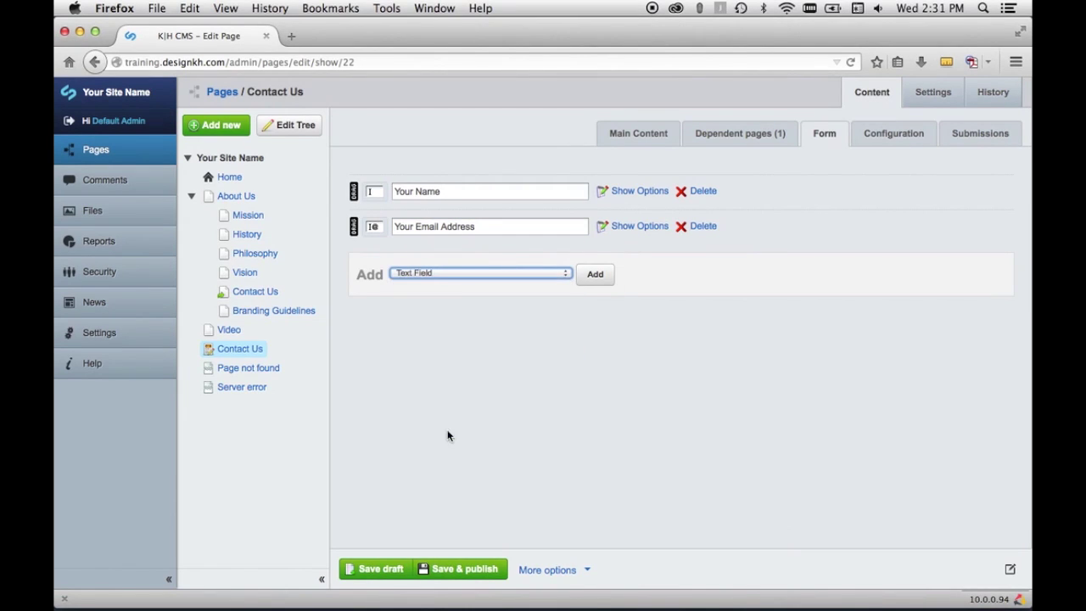
click(594, 273)
click(407, 263)
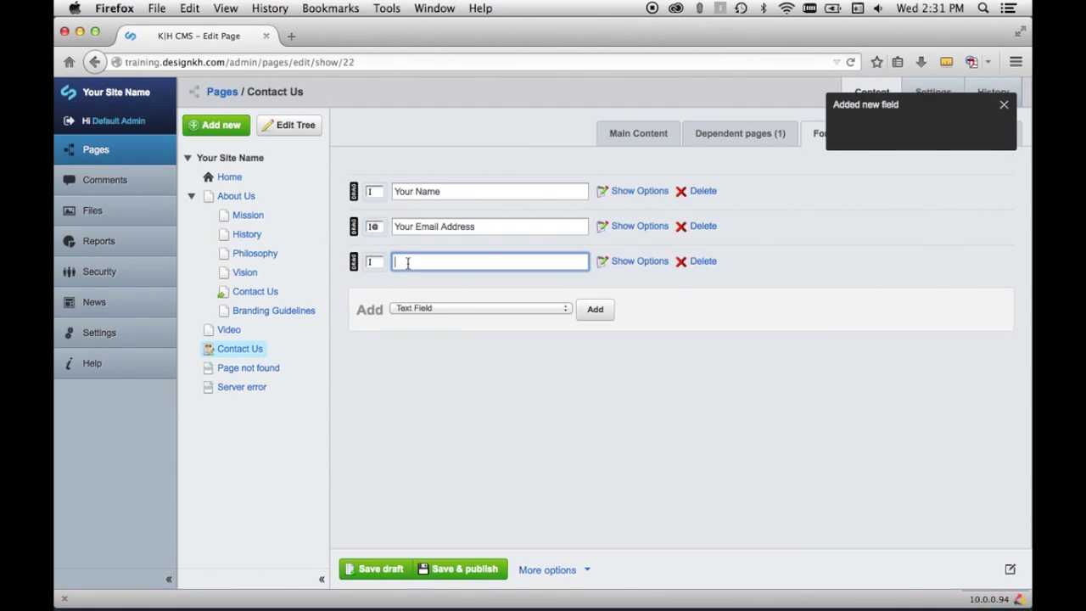
text(Your Comments)
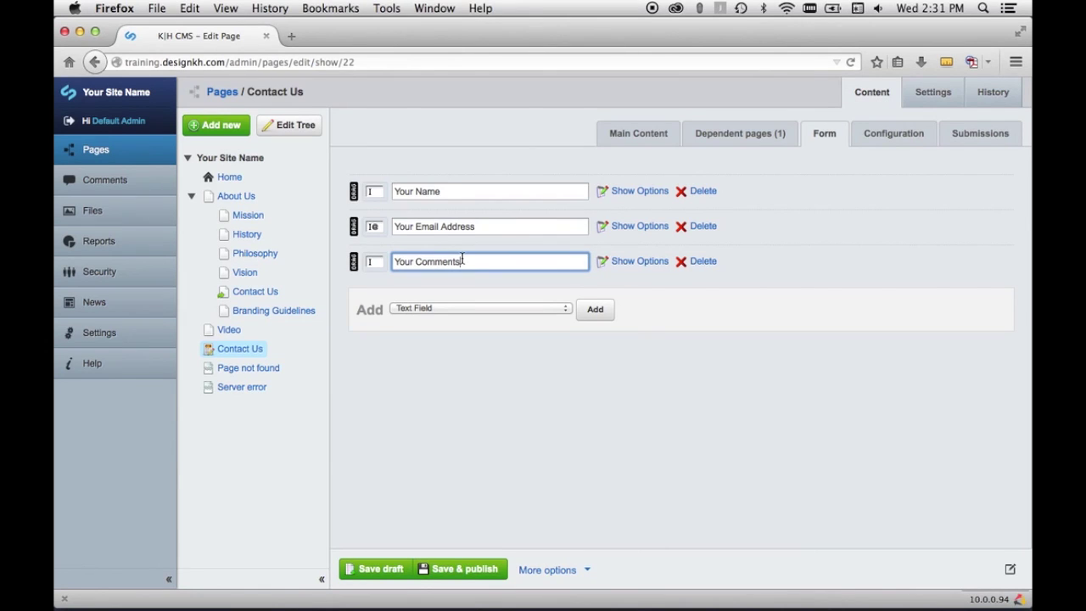
Open the number of rows in the Your Comments field's options, collapse the options and save the page as a draft
click(642, 263)
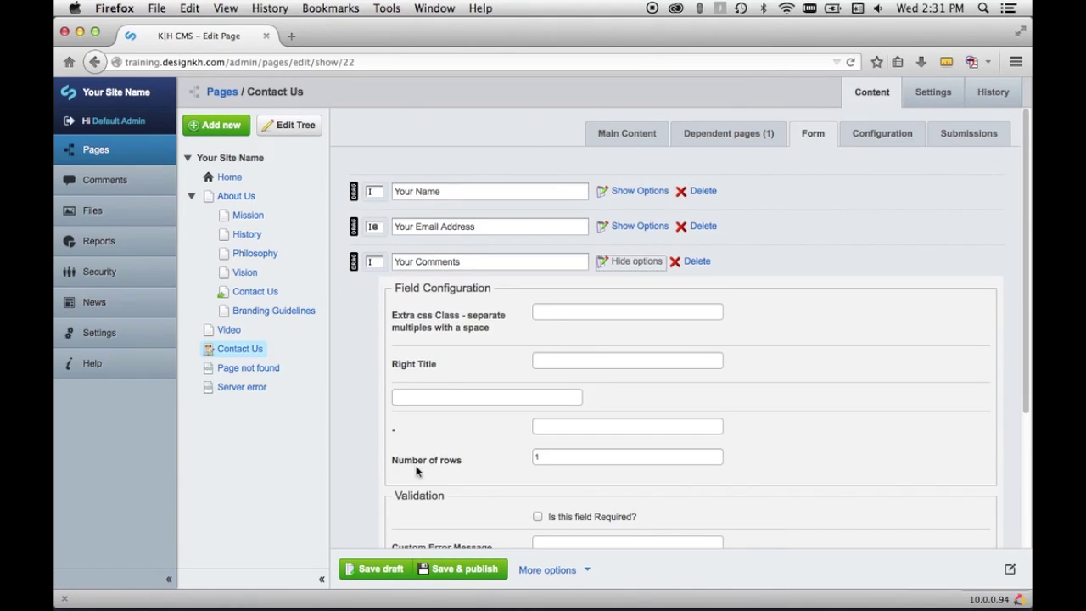
click(564, 456)
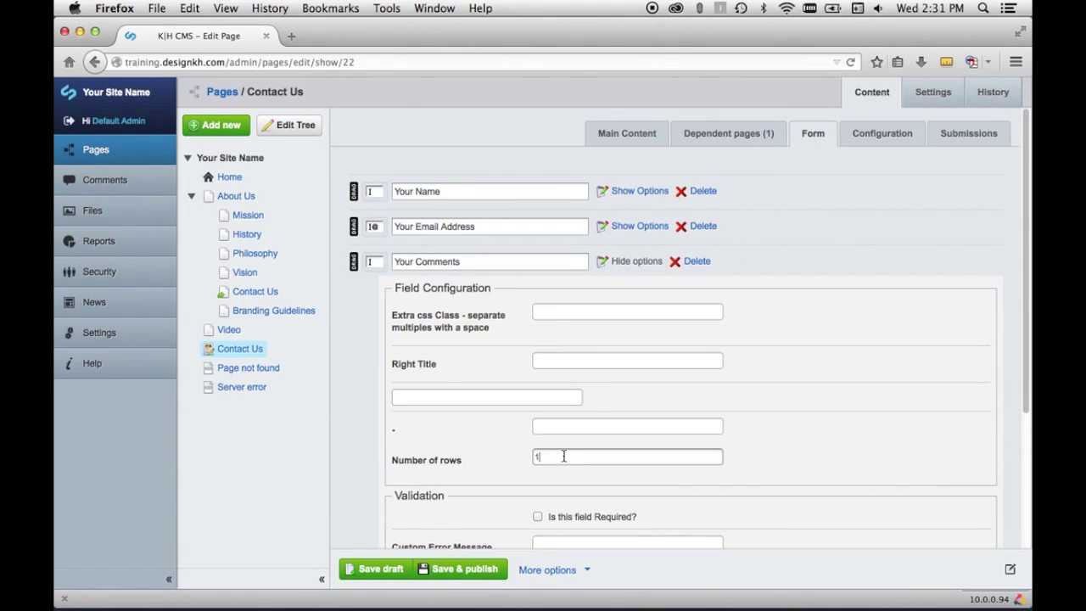
click(640, 262)
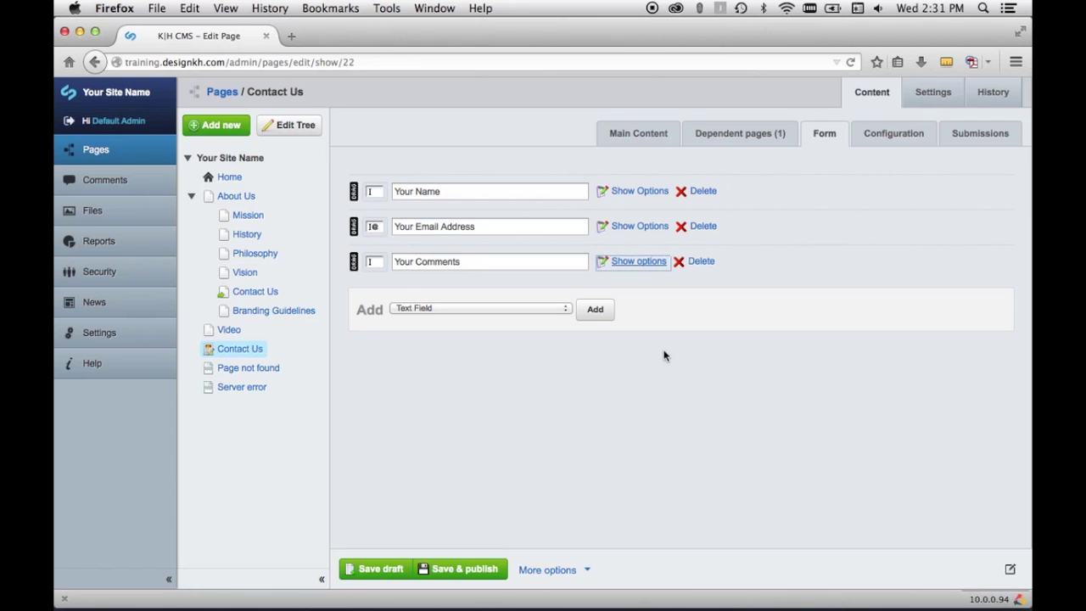
click(352, 567)
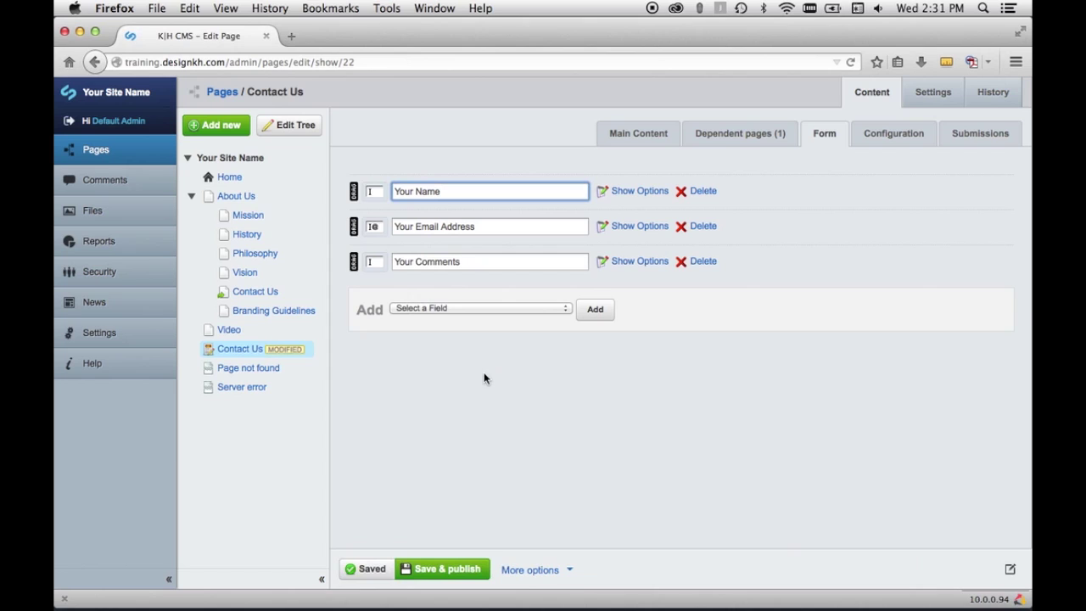
Start a new email recipient in the form's configuration with the subject "Comments via Website"
click(887, 132)
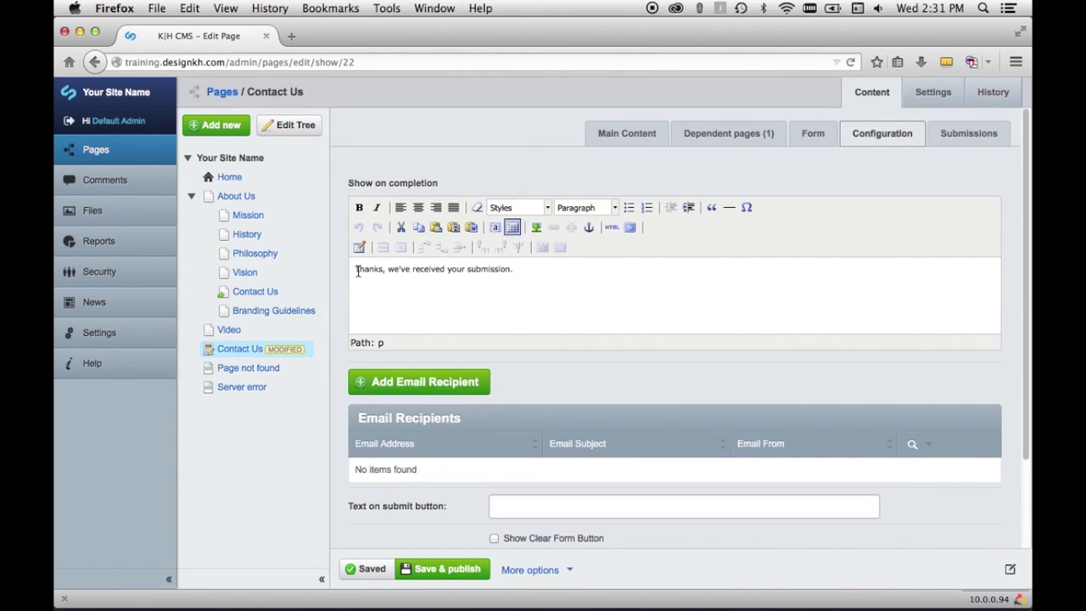
triple_click(550, 265)
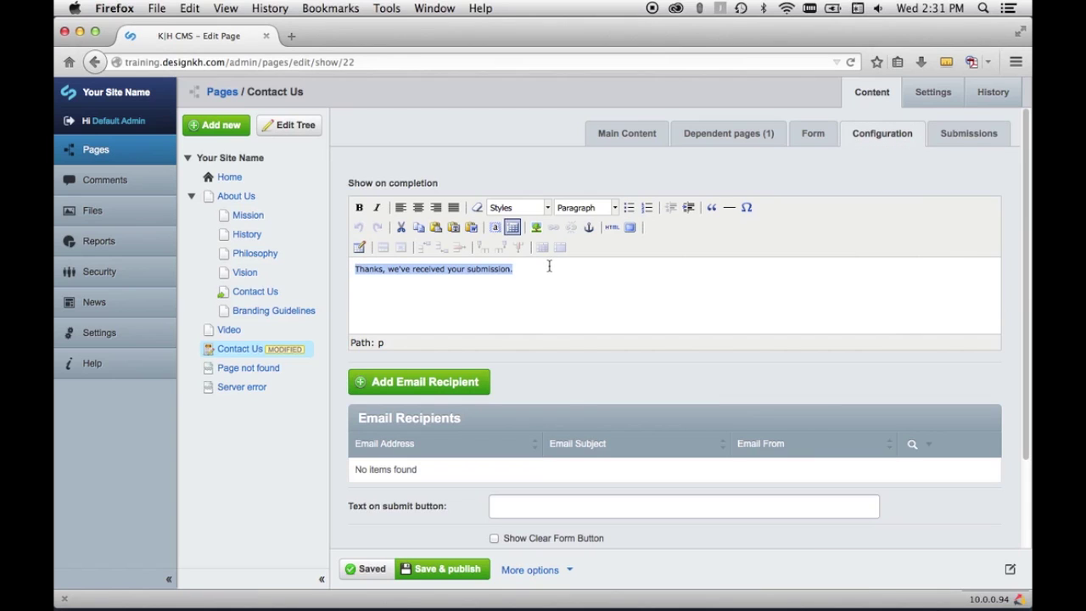
click(518, 273)
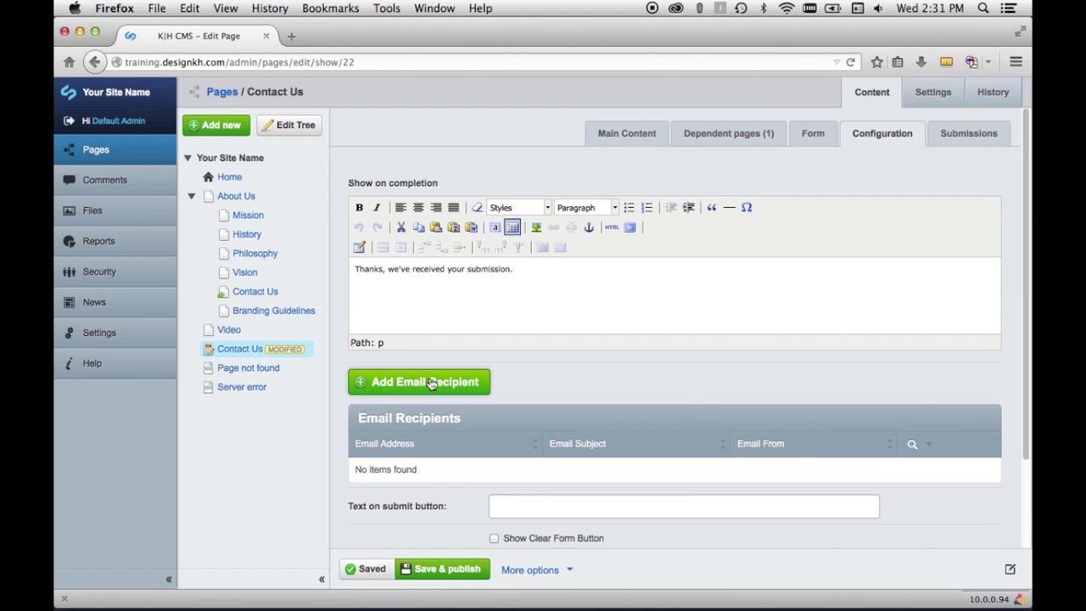
scroll(420, 385, down, 2)
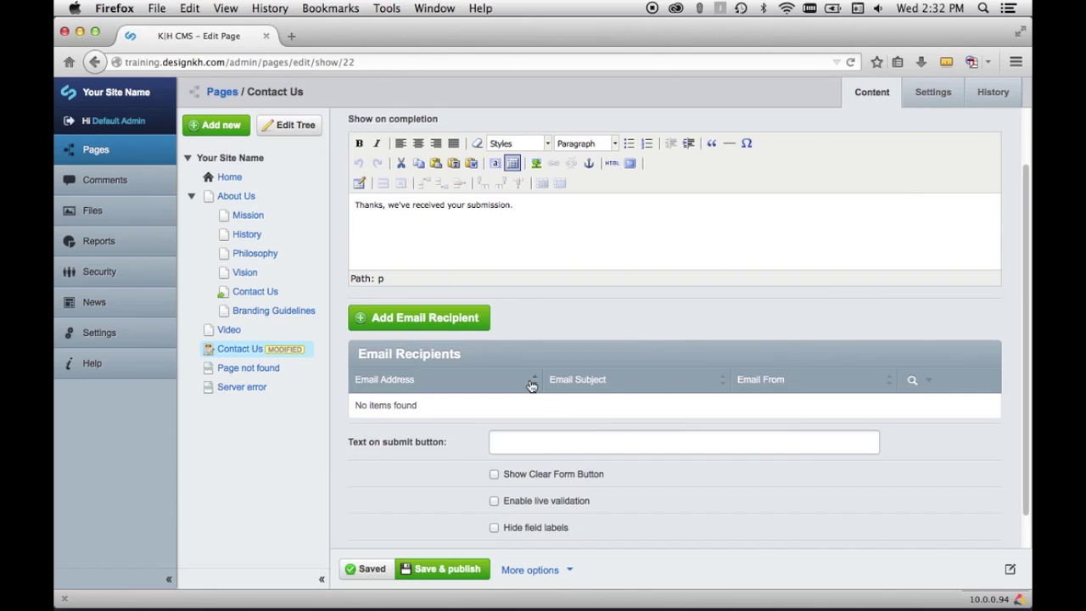
click(394, 321)
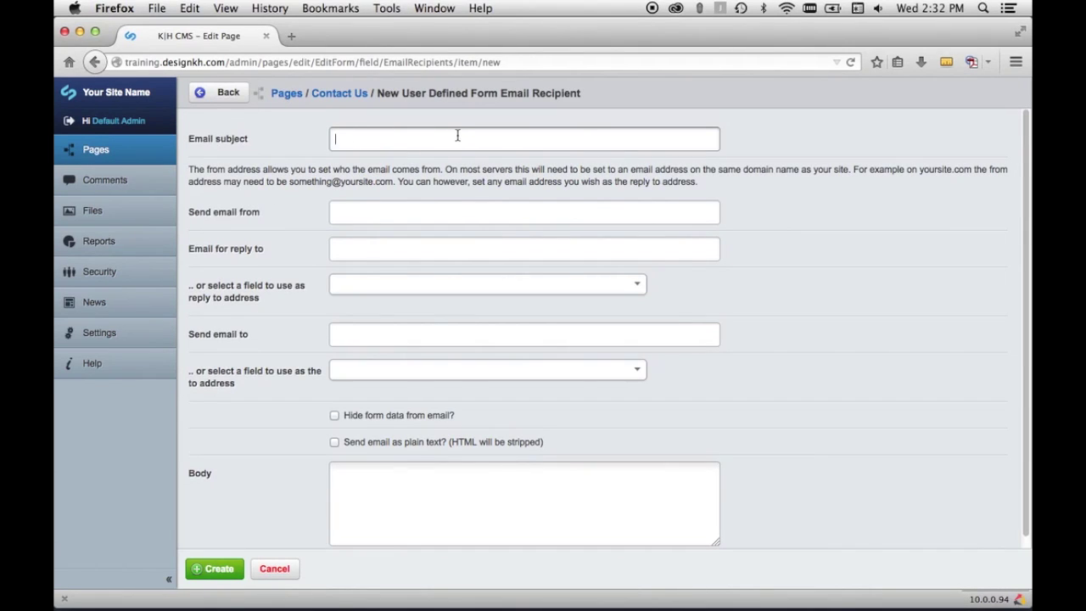
text(Comments via Website)
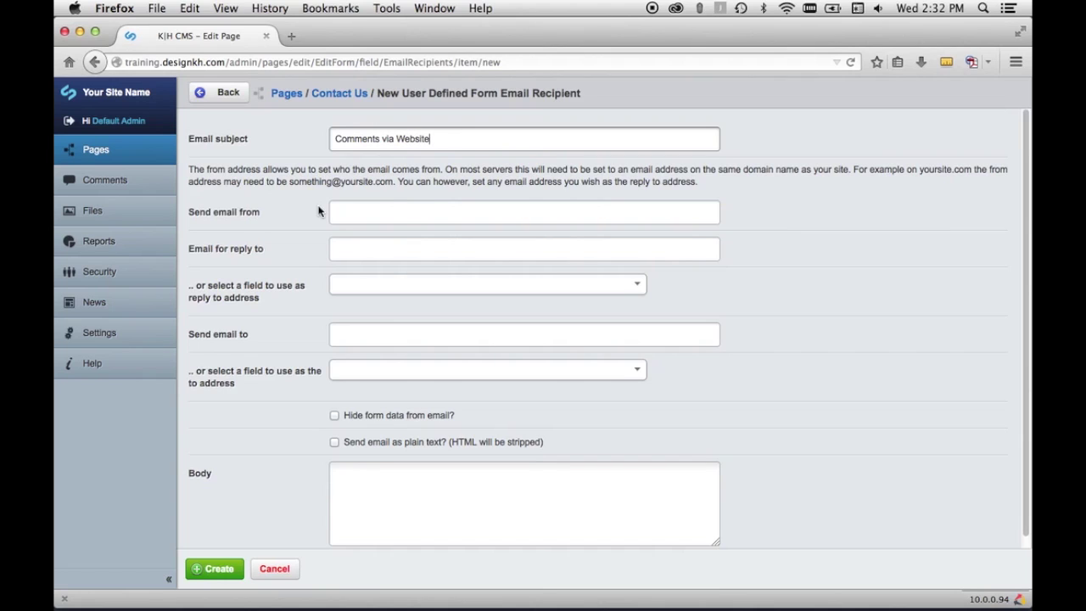
Try to pick a form field as the reply-to address, and create the email recipient
click(346, 209)
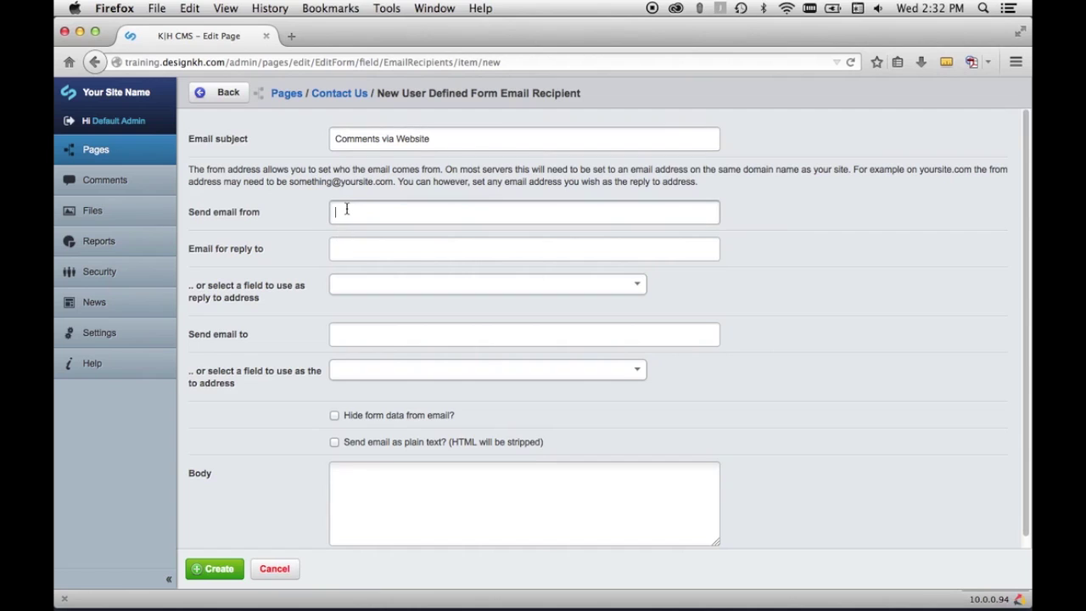
click(336, 288)
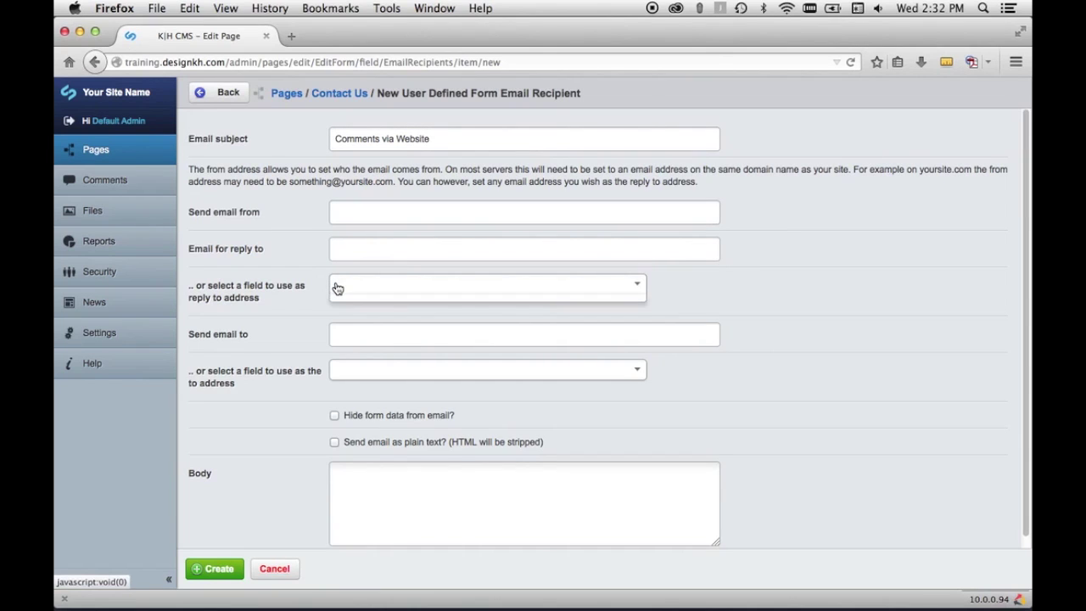
click(338, 288)
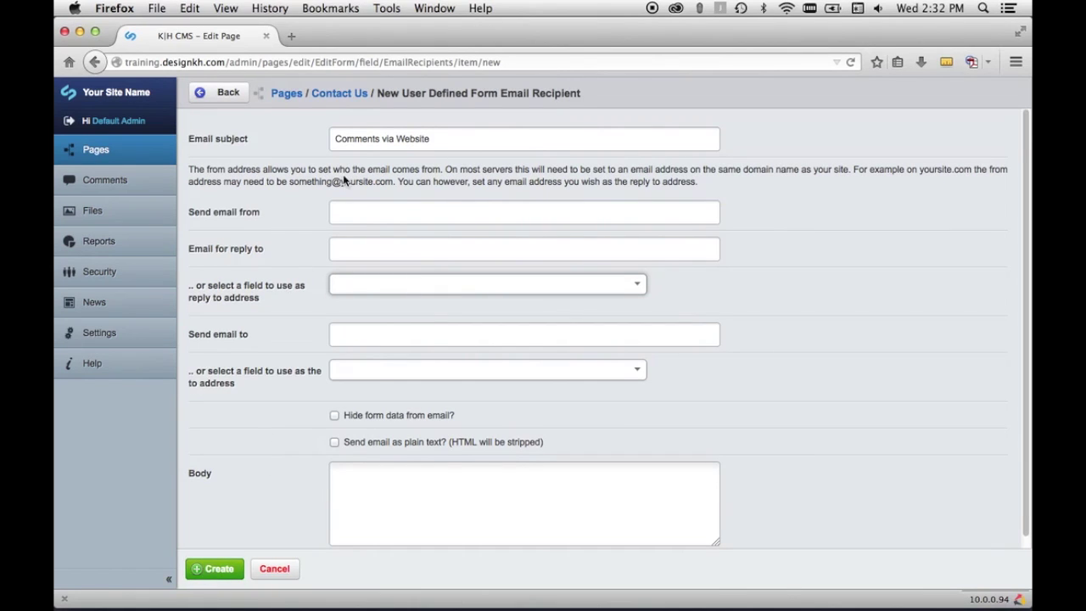
click(194, 570)
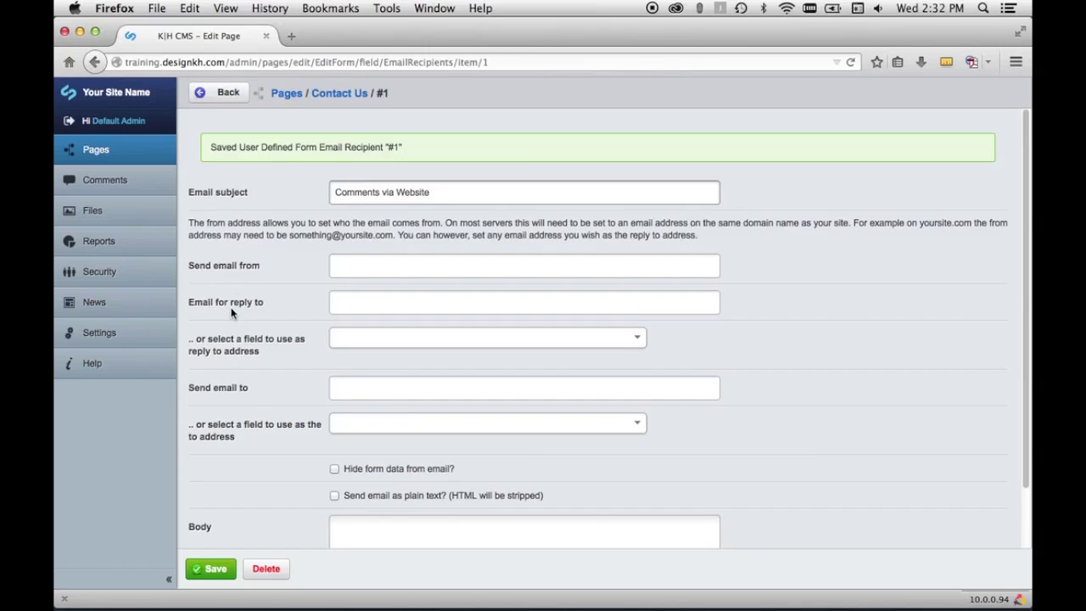
Use the Your Email Address field as the recipient's reply-to address and fill in the no-reply sender's email address
click(335, 340)
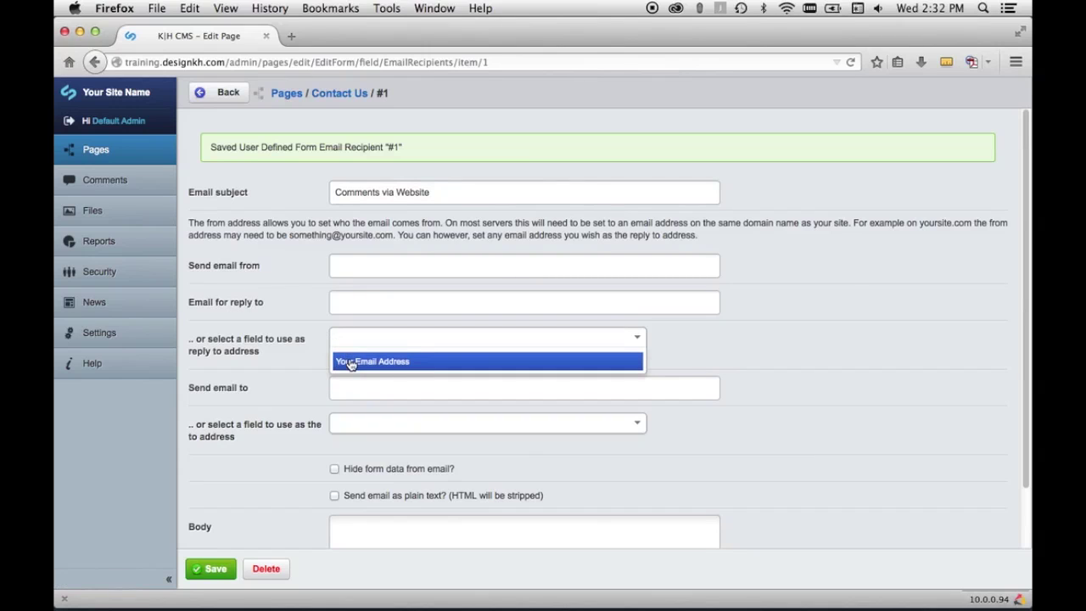
click(351, 362)
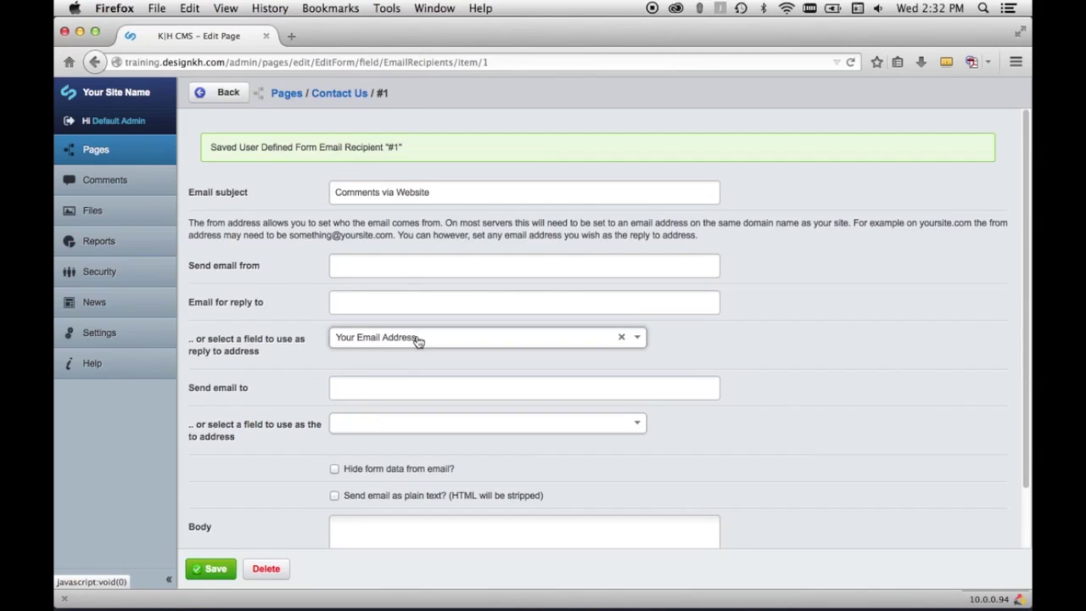
click(350, 267)
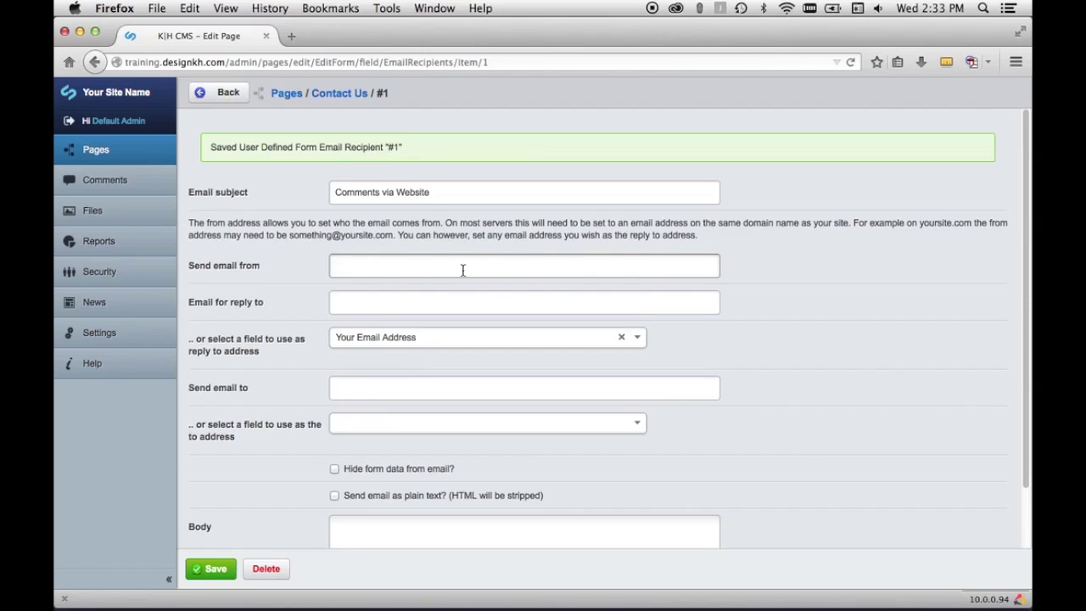
text(no-reply@yourdomain.com)
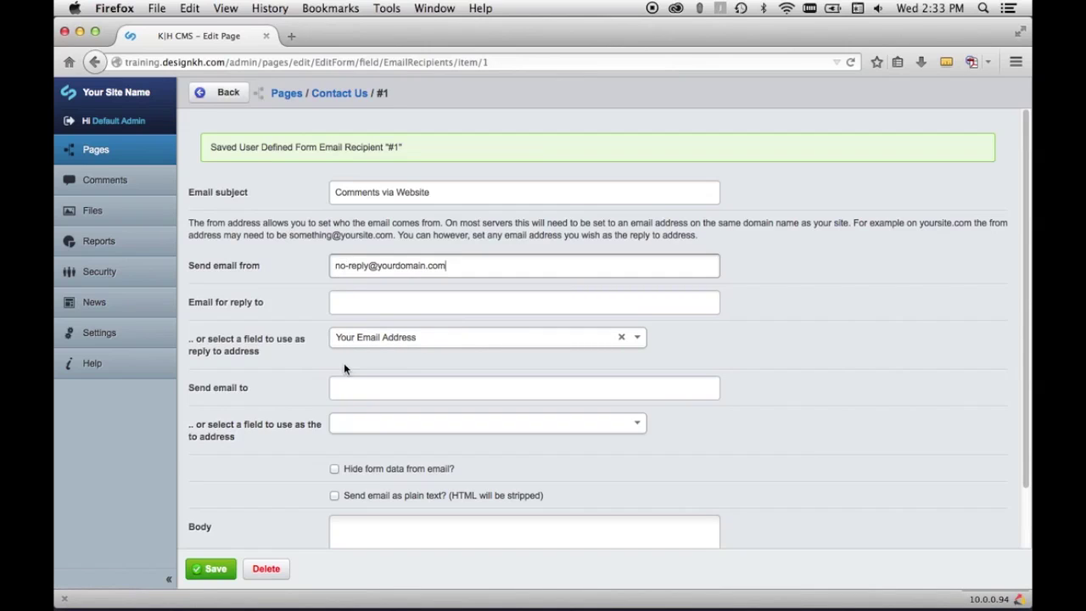
Fill in the destination email address for the Comments via Website recipient, save it and return to the Contact Us page
click(359, 390)
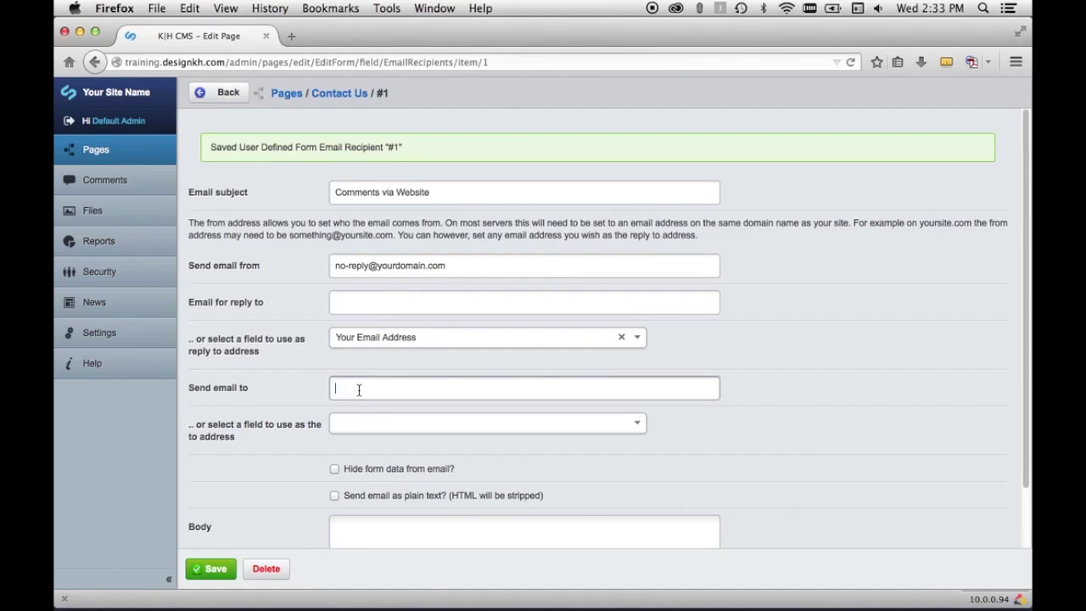
text(no-reply@yourdomain.com)
scroll(640, 454, down, 2)
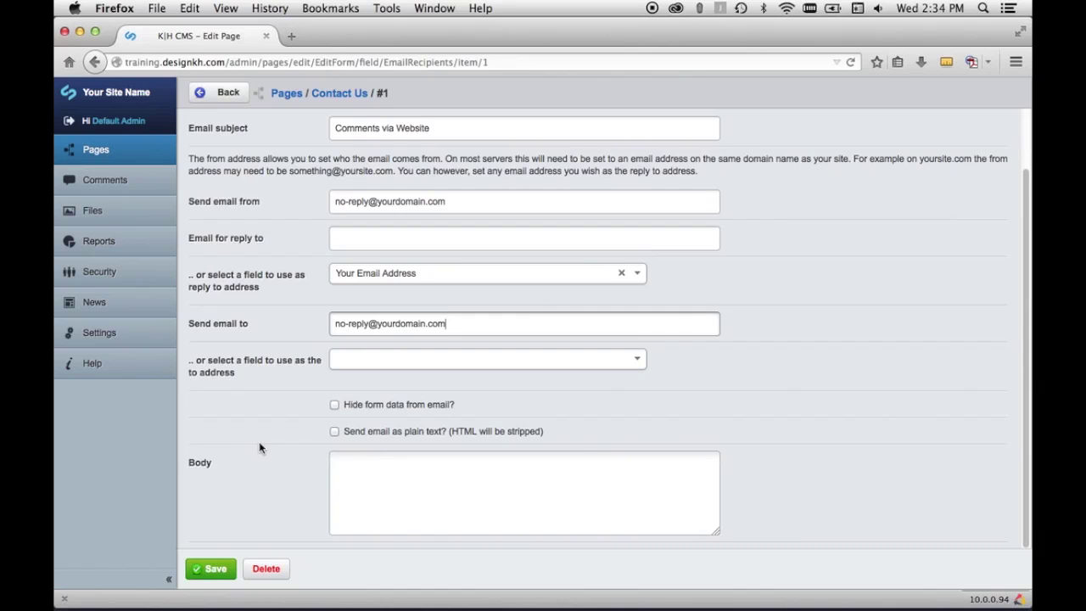
click(370, 481)
click(205, 560)
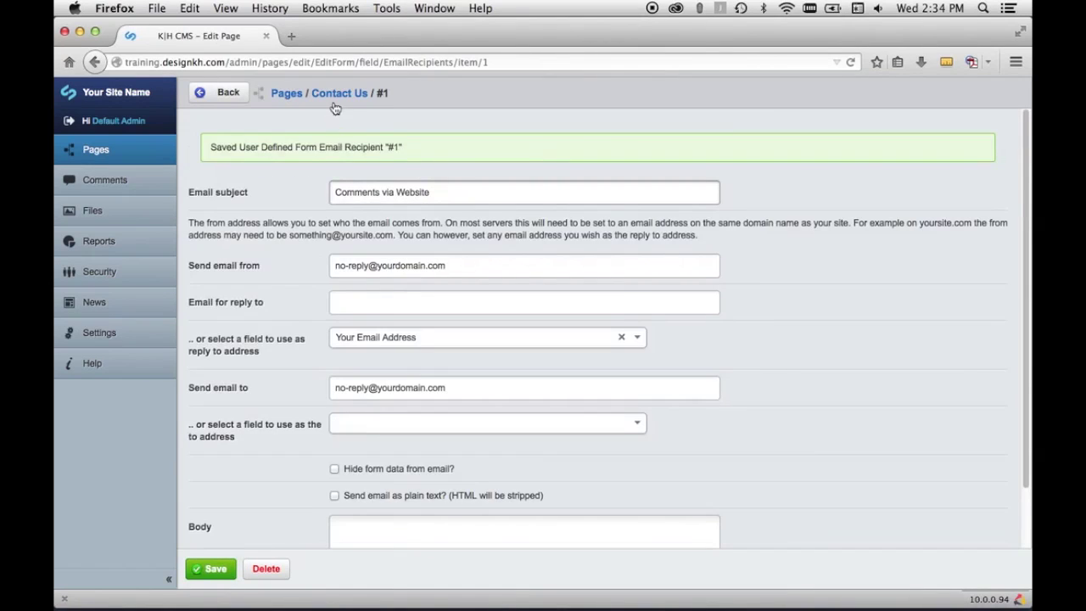
click(336, 96)
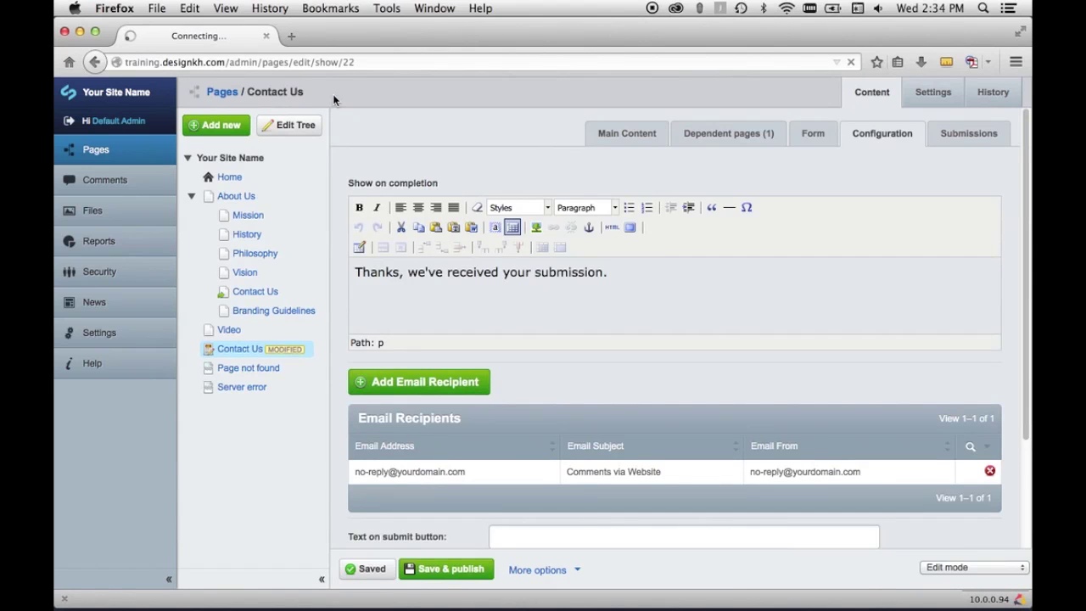
Start a second email recipient for the form with the subject "Your Comments Have Been Received"
scroll(473, 329, down, 2)
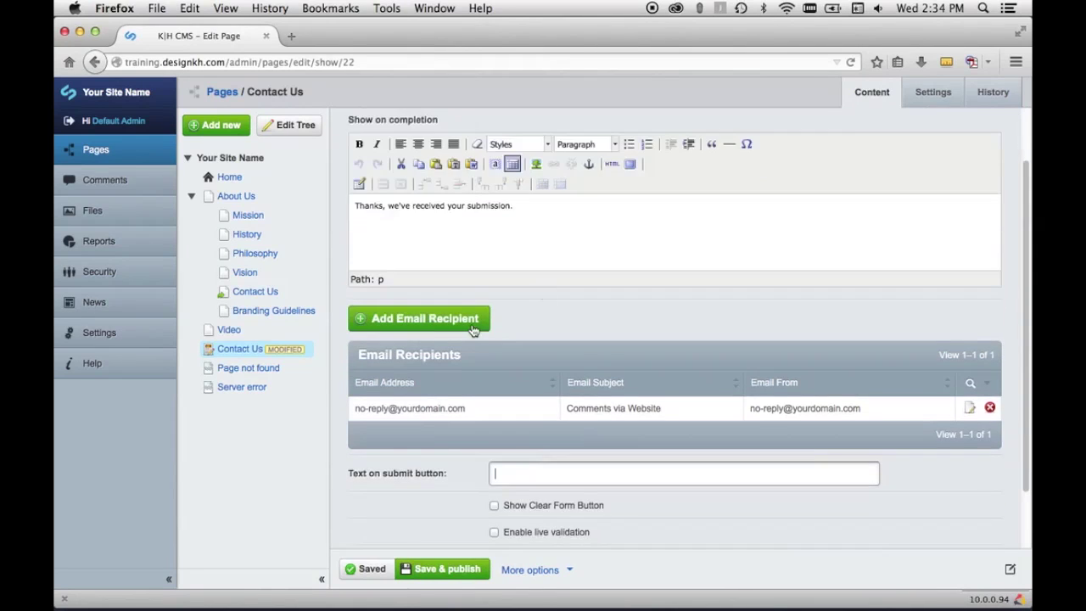
click(409, 319)
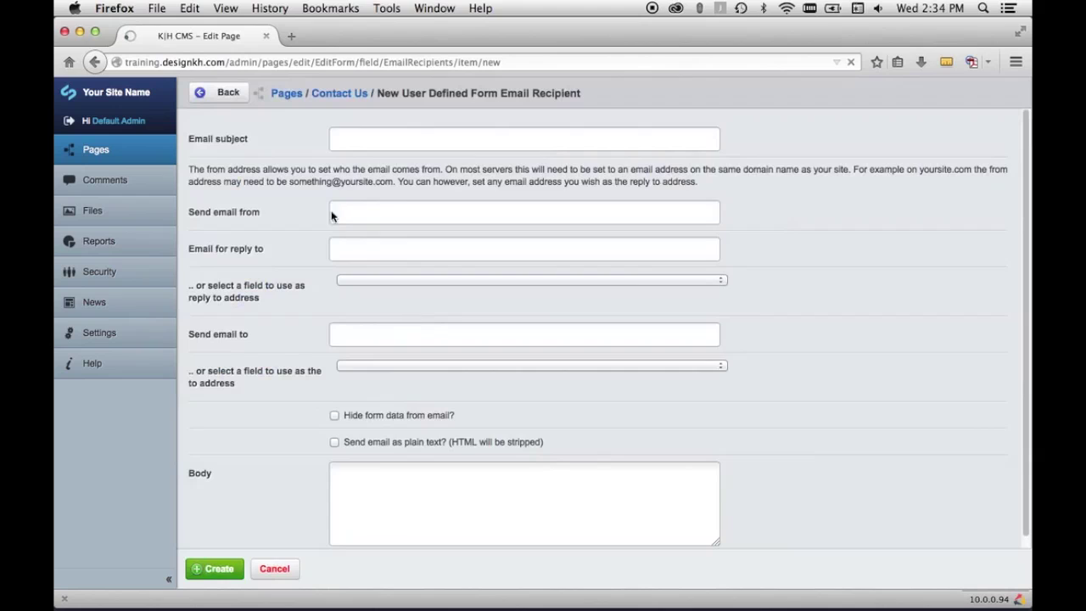
click(346, 135)
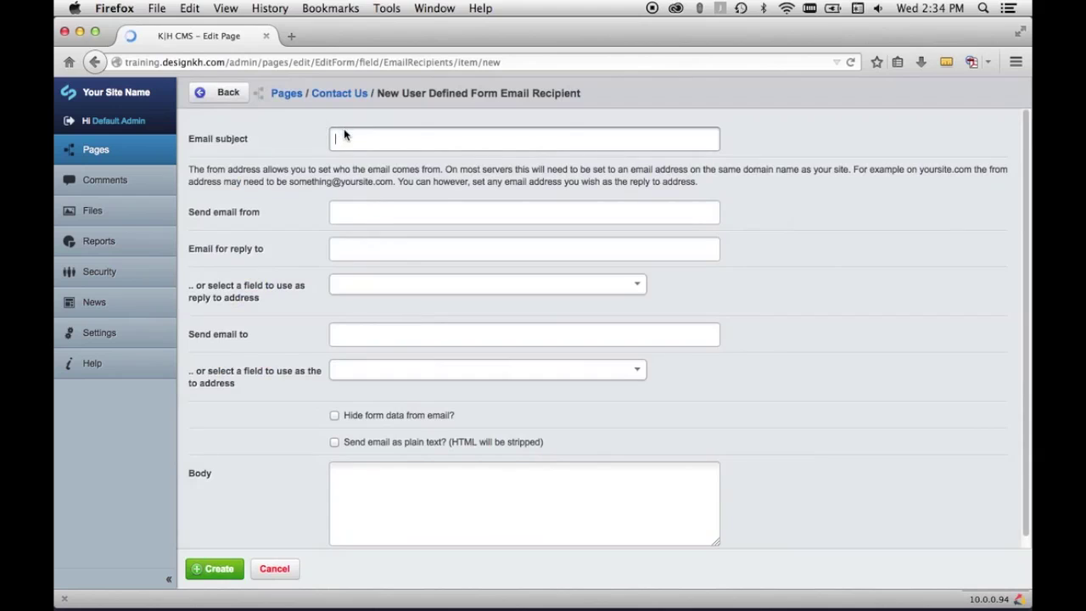
text(YOur Comments Have Been REC)
key(BackSpace)
text(C)
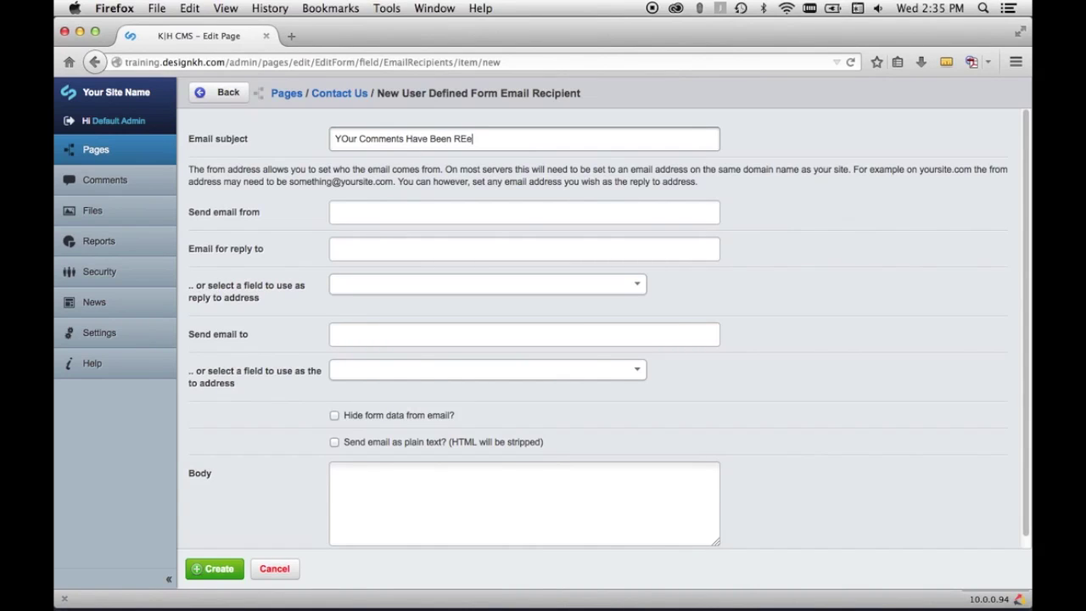
key(BackSpace)
key(BackSpace)
text(eceived)
double_click(343, 139)
text(Your)
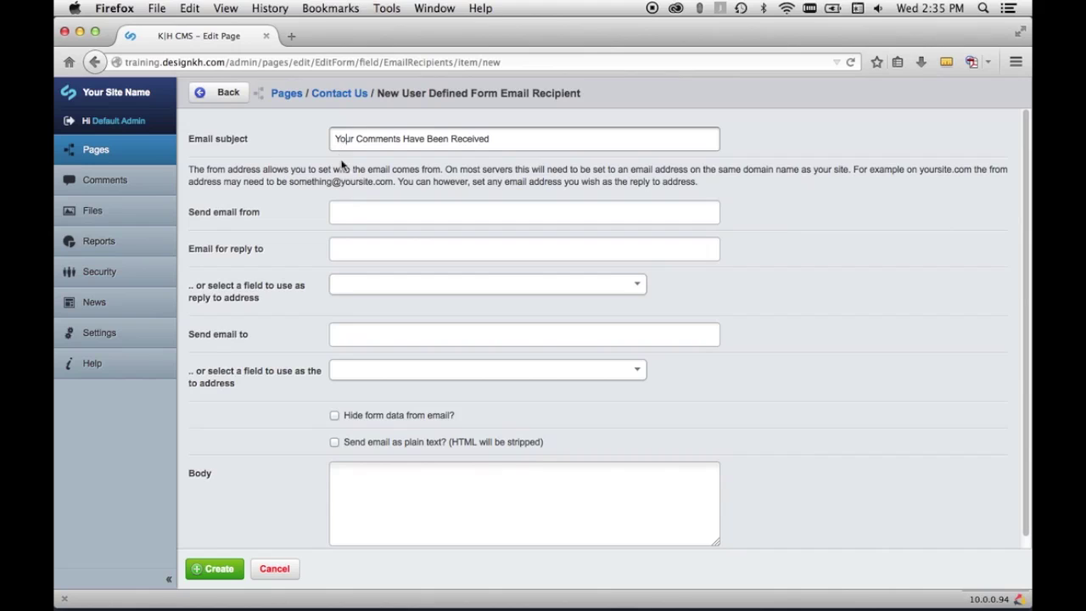
Fill in the no-reply sender's email address for the second recipient and create the recipient
click(354, 213)
text(no-repl)
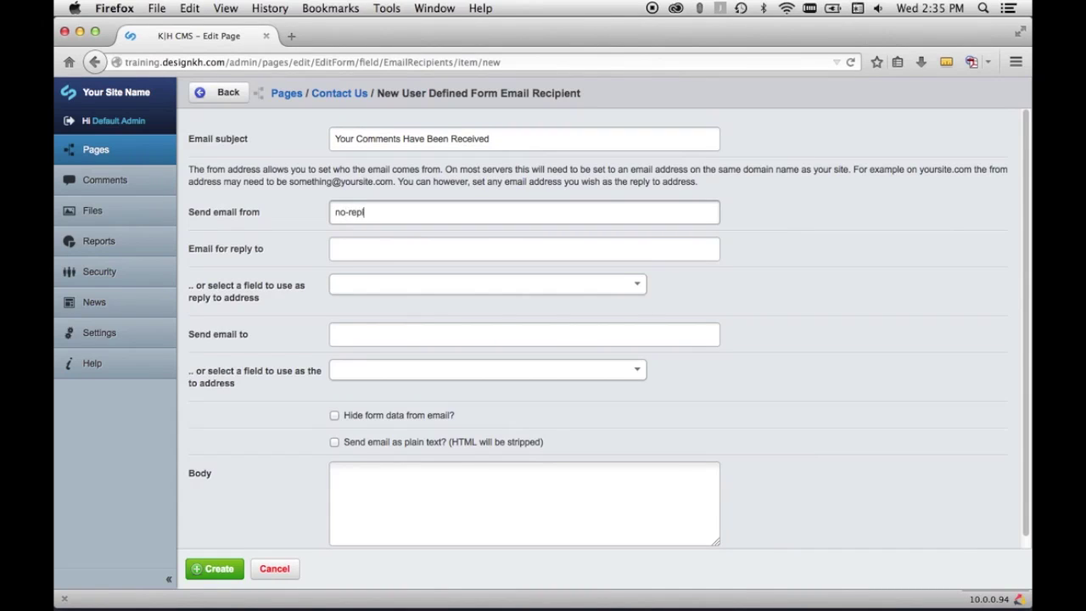
text(y@yourdomain.com)
click(346, 376)
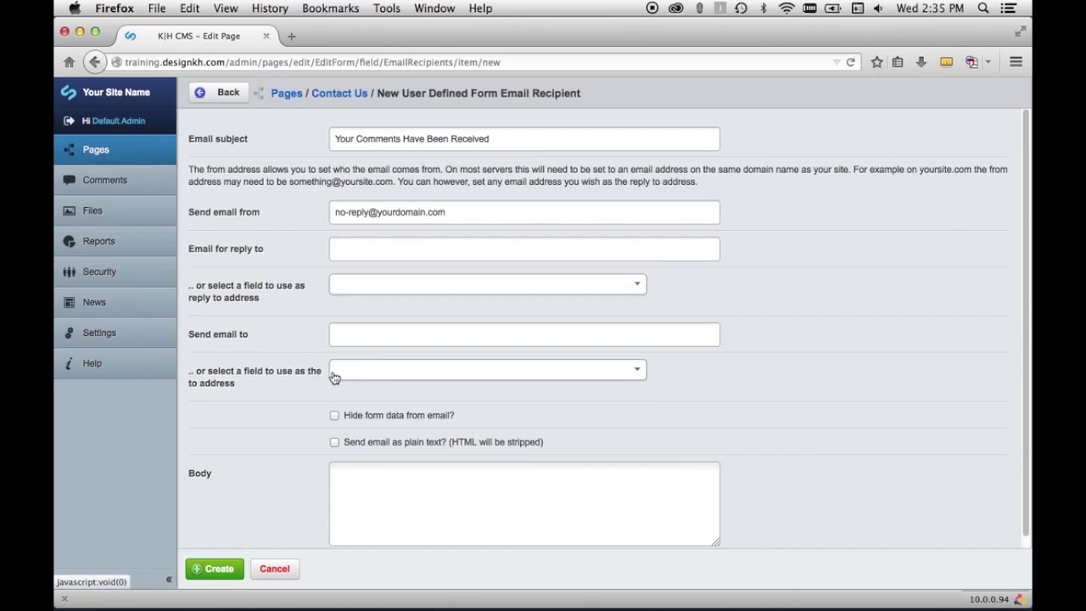
click(213, 570)
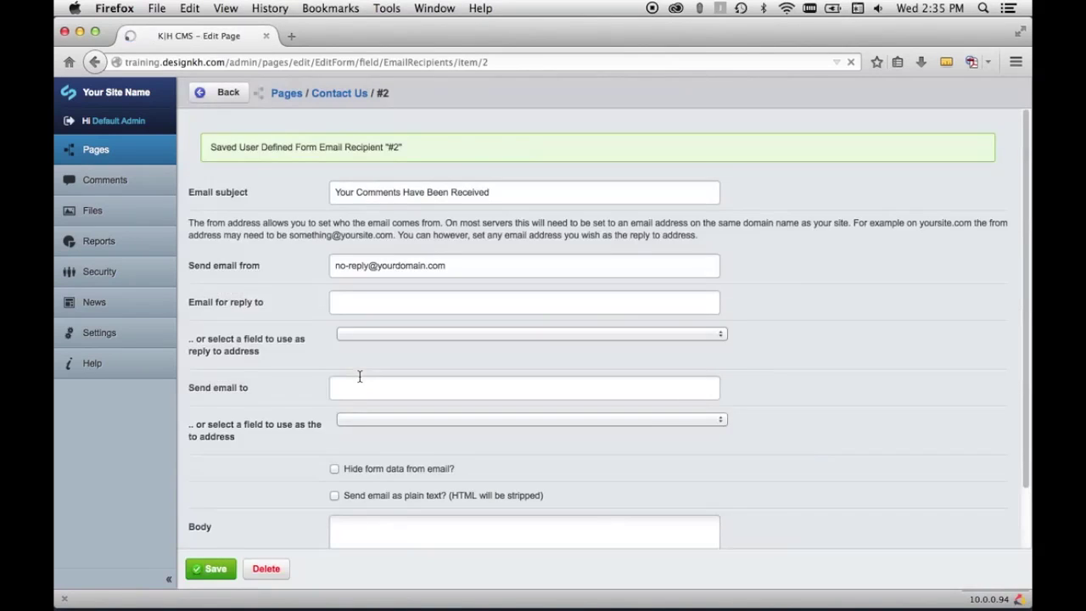
Use the Your Email Address field as the to address and copy the sender's email address into the reply-to field
click(353, 424)
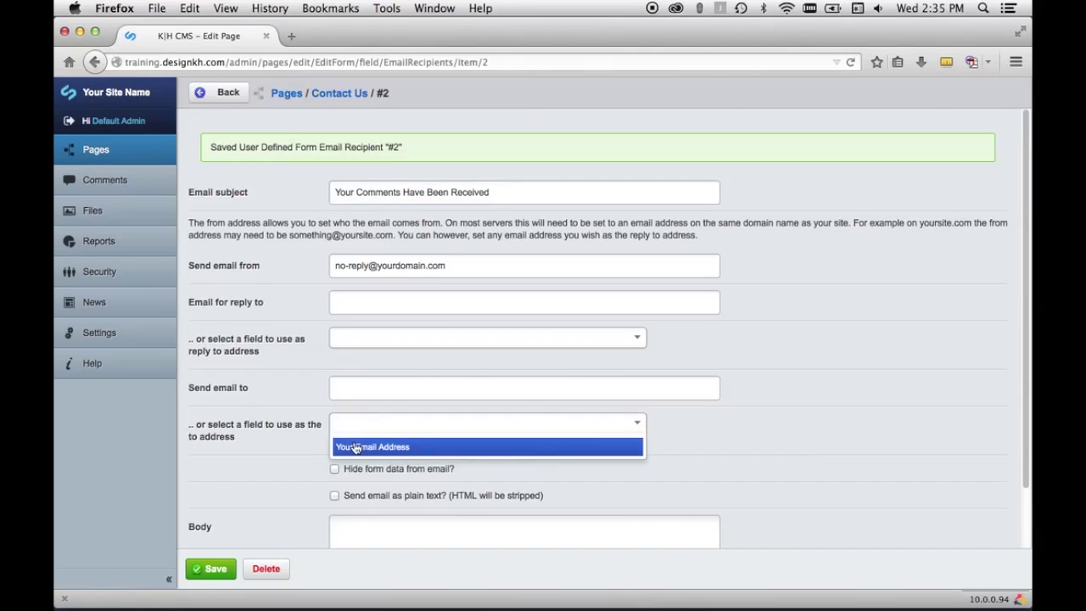
click(353, 444)
scroll(280, 408, down, 2)
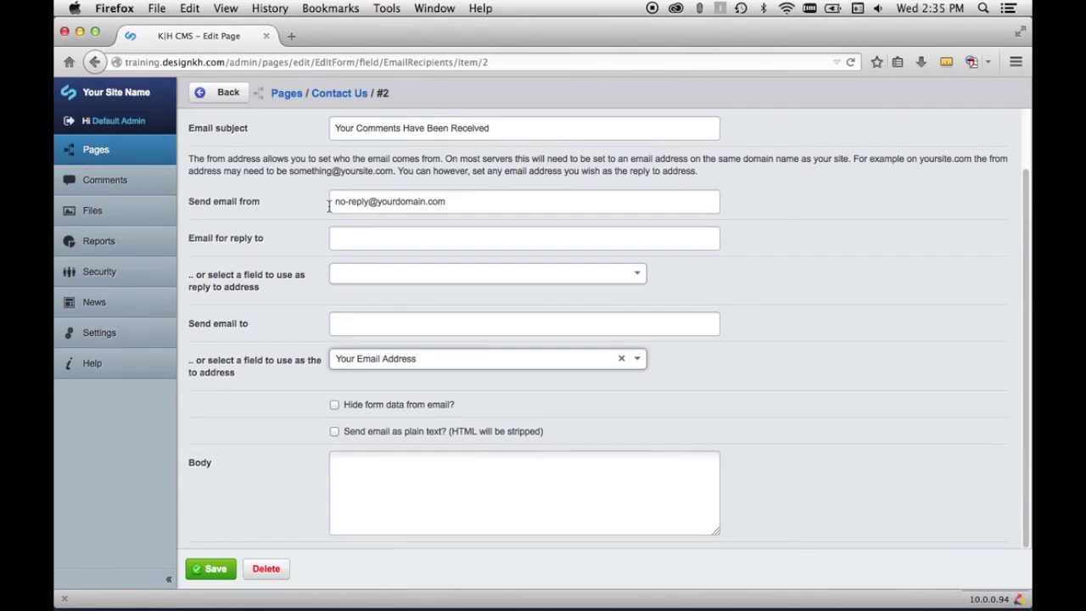
drag(337, 201, 506, 209)
key(super+c)
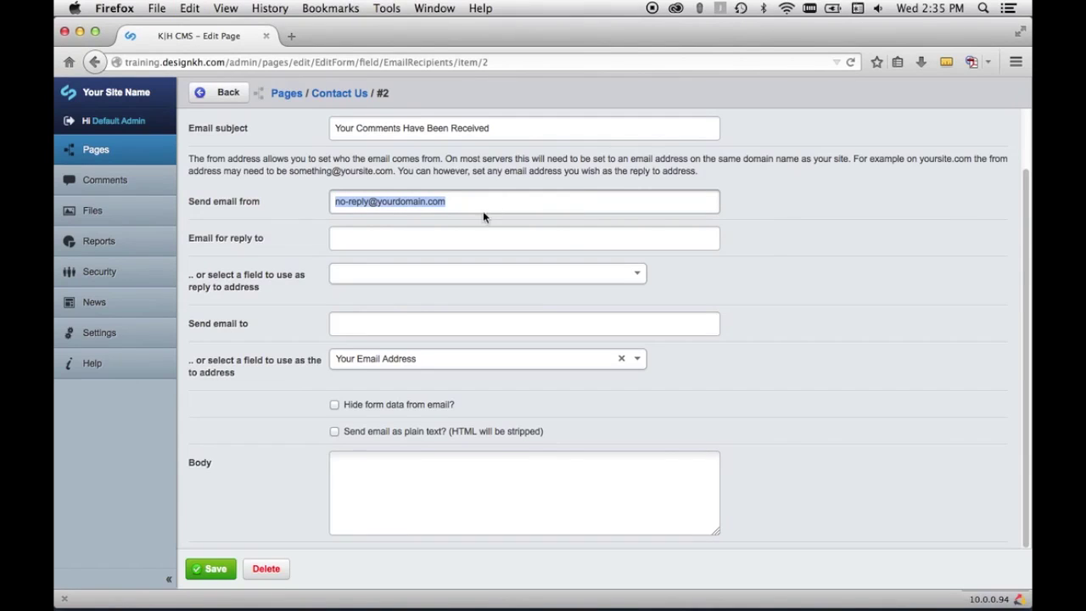
click(465, 238)
key(super+v)
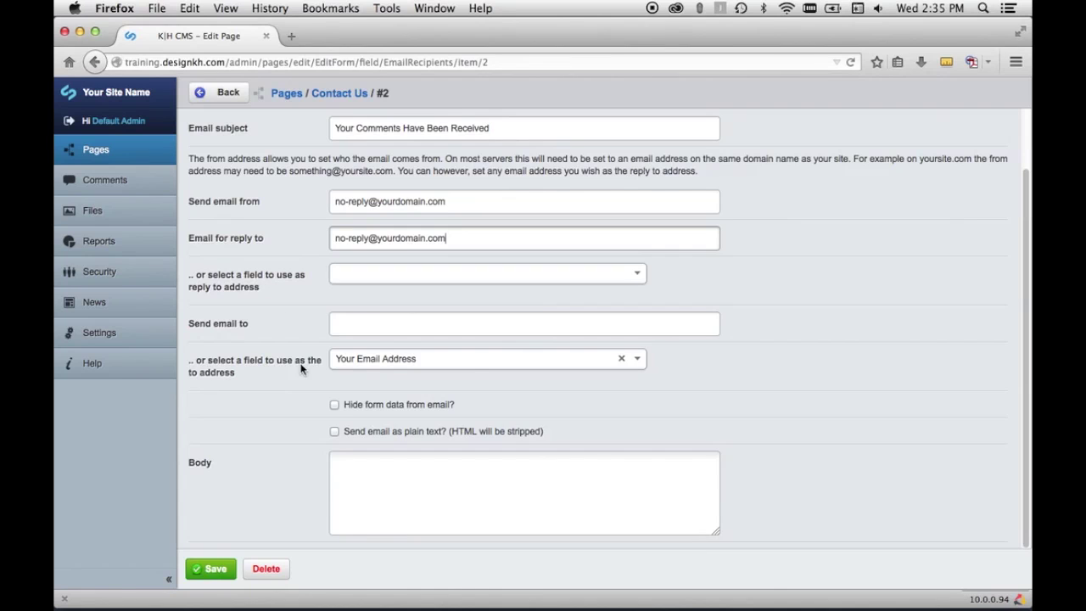
Hide form data from the email, set the body to "Thanks for contacting us!", and save the recipient before returning to Contact Us
click(334, 404)
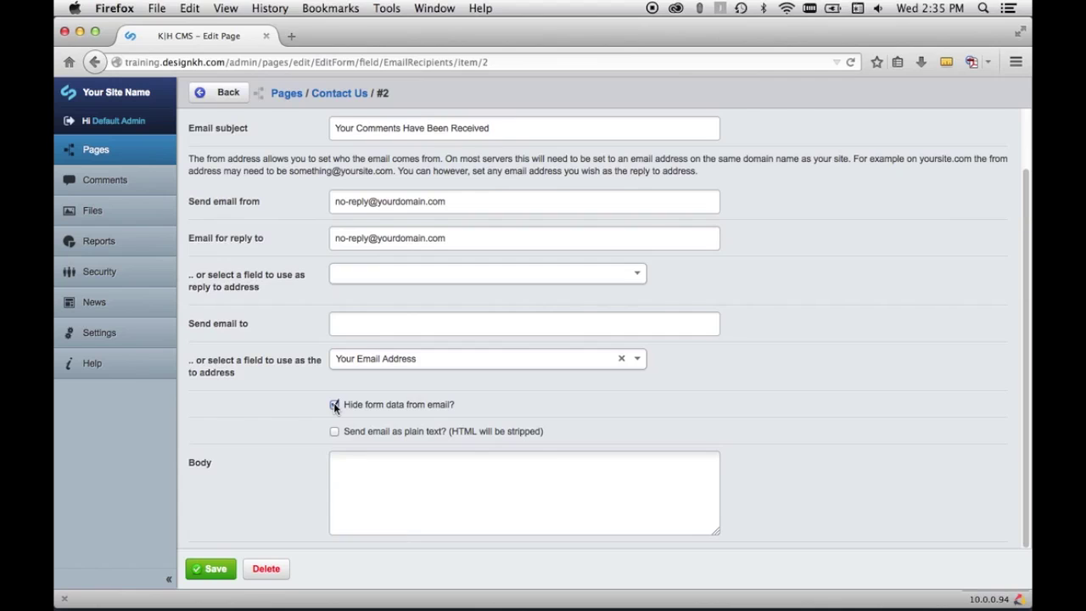
click(365, 465)
text(Thanks for com)
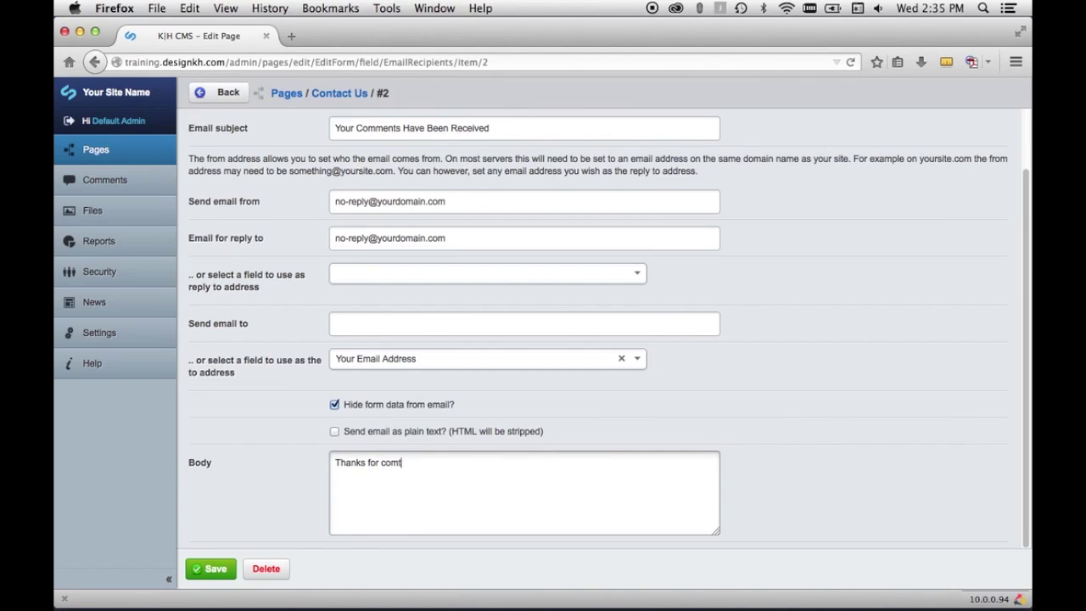
text(tacting us!)
click(207, 565)
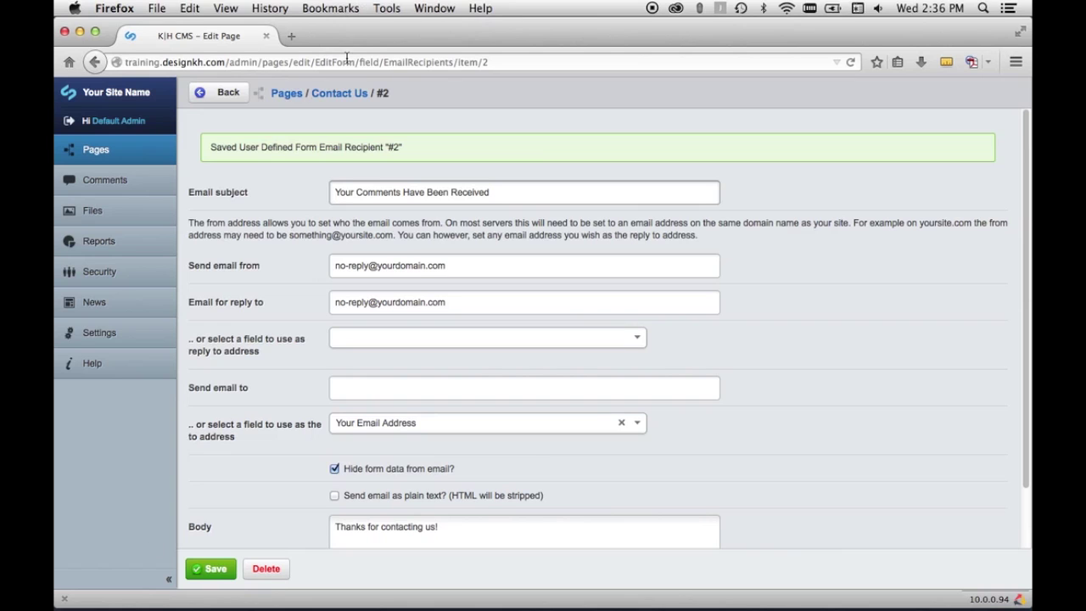
click(335, 91)
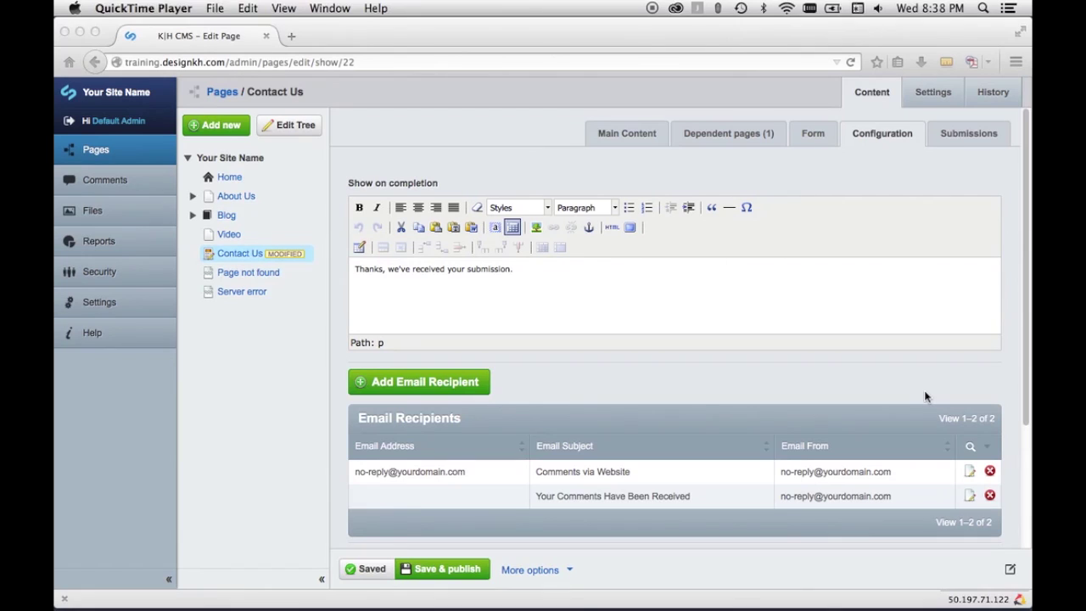
Examine the form configuration's email recipients, submit button text, clear button, live validation, field label and submission saving options
click(924, 394)
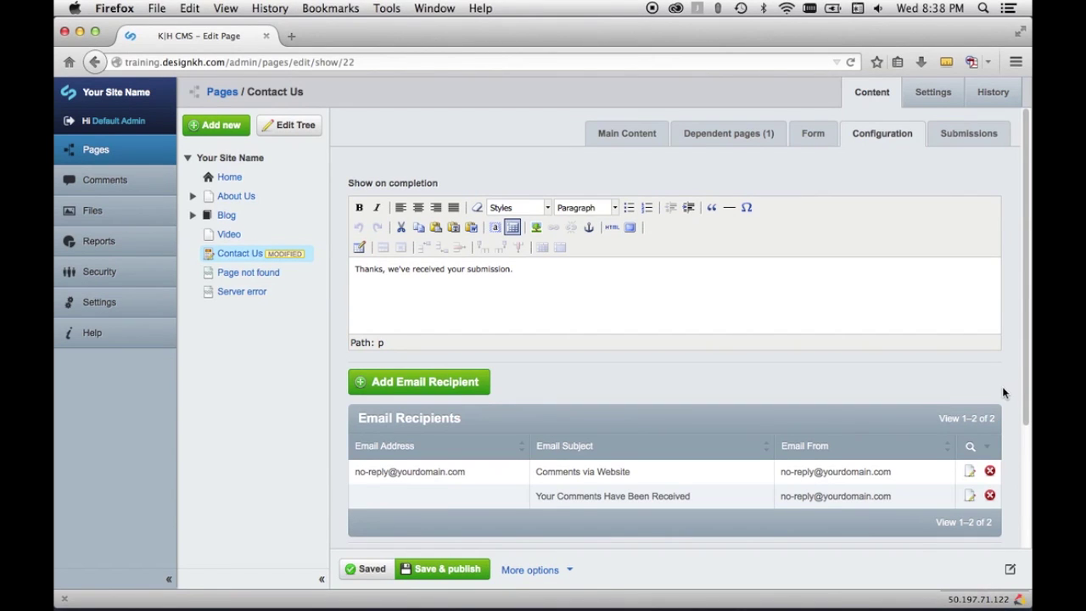
scroll(1002, 386, down, 4)
click(878, 398)
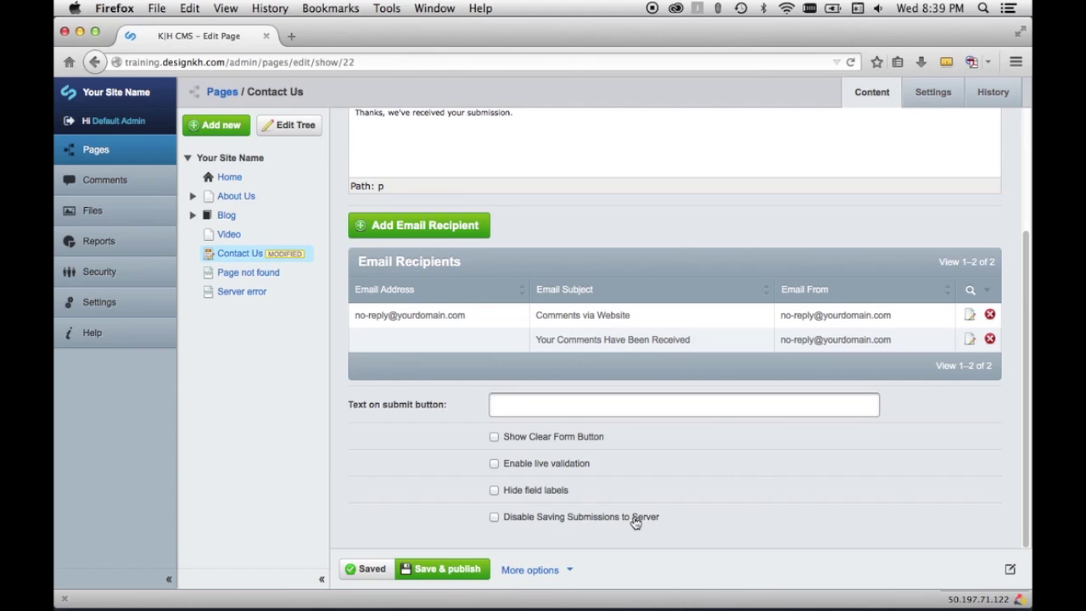
scroll(634, 519, up, 4)
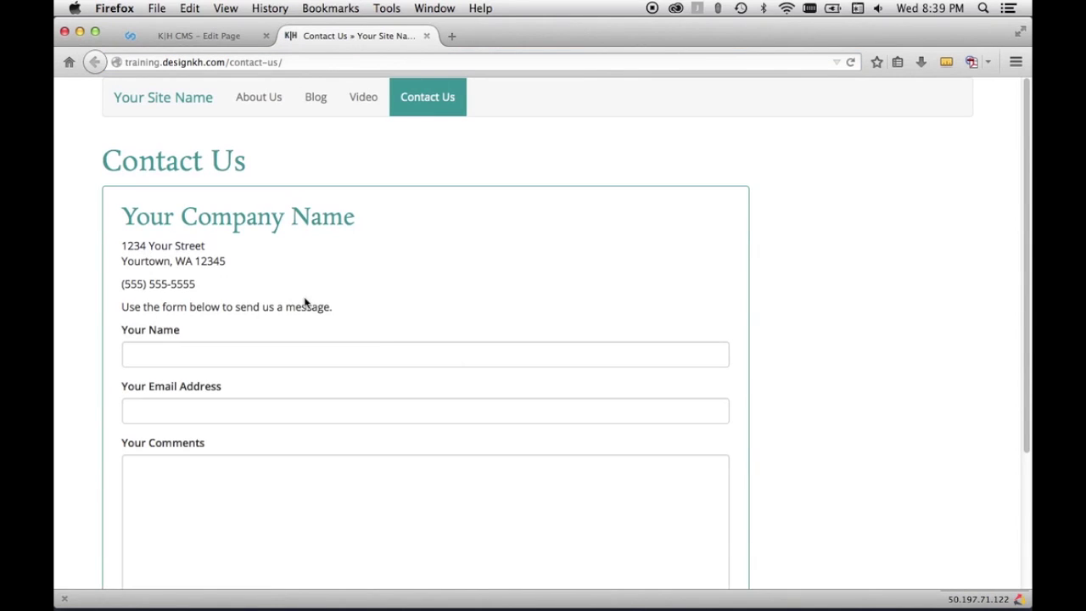
Fill in the published Contact Us form with the name "Site Visitor" and the visitor's email address
click(389, 352)
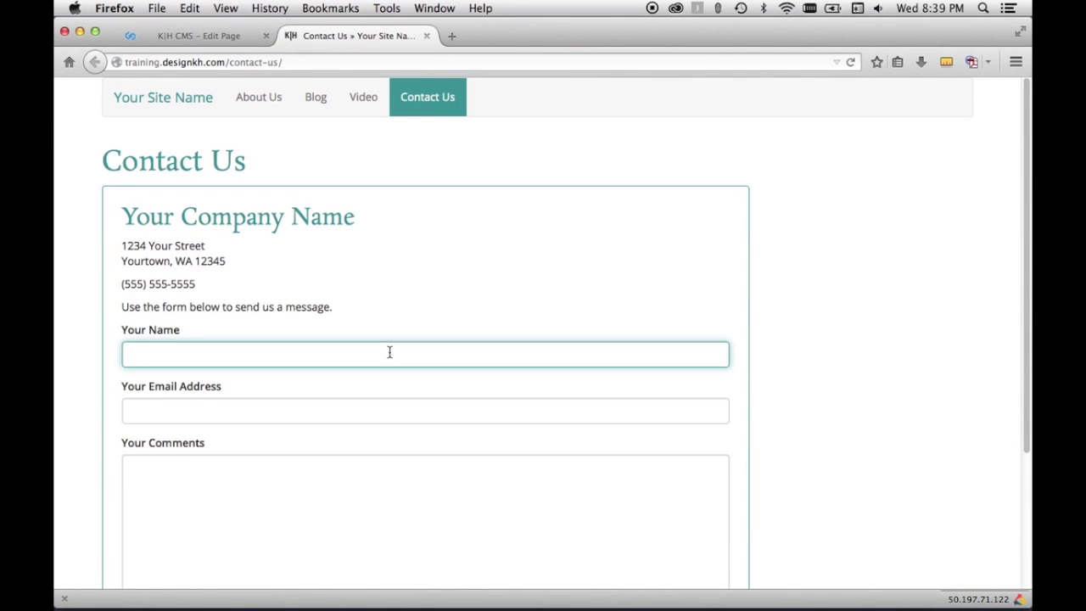
text(Site Visitor)
key(Tab)
text(p)
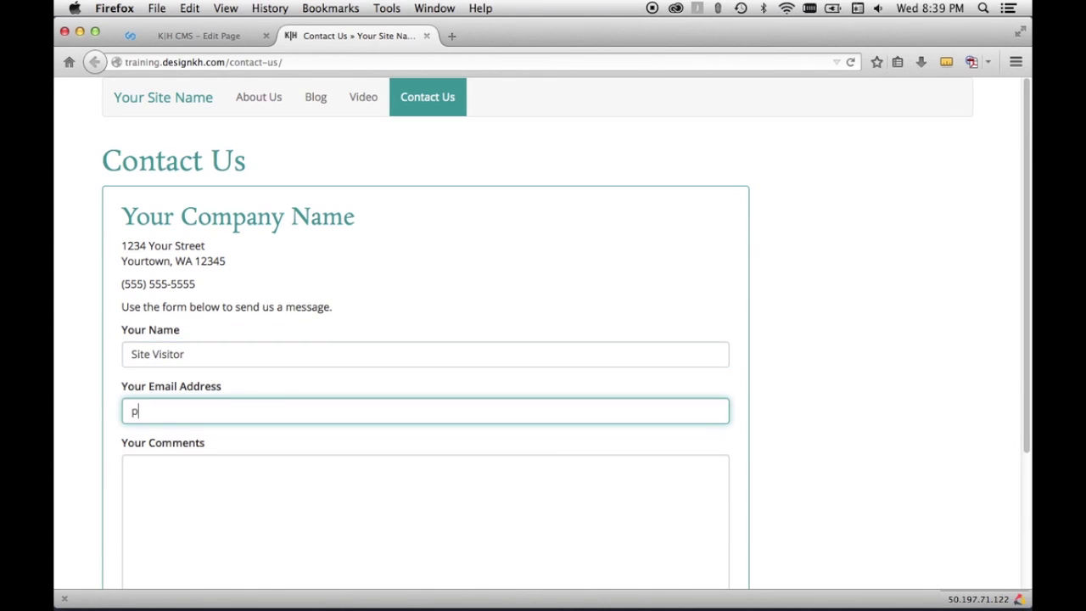
text(c@yourdomain.com)
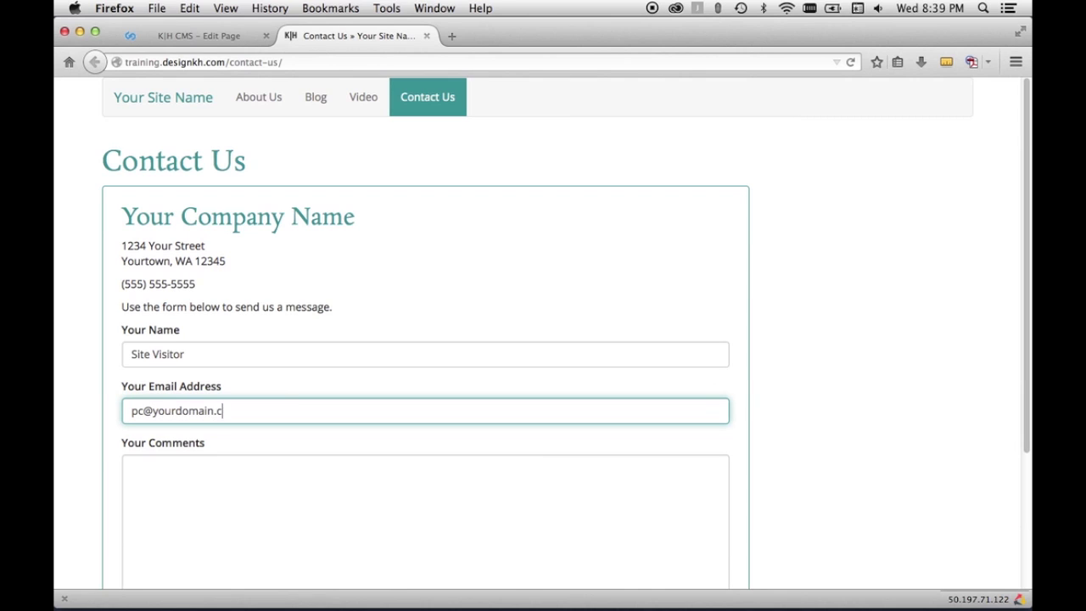
Enter the comment "This is a test submission." in the Contact Us form and submit it
click(421, 468)
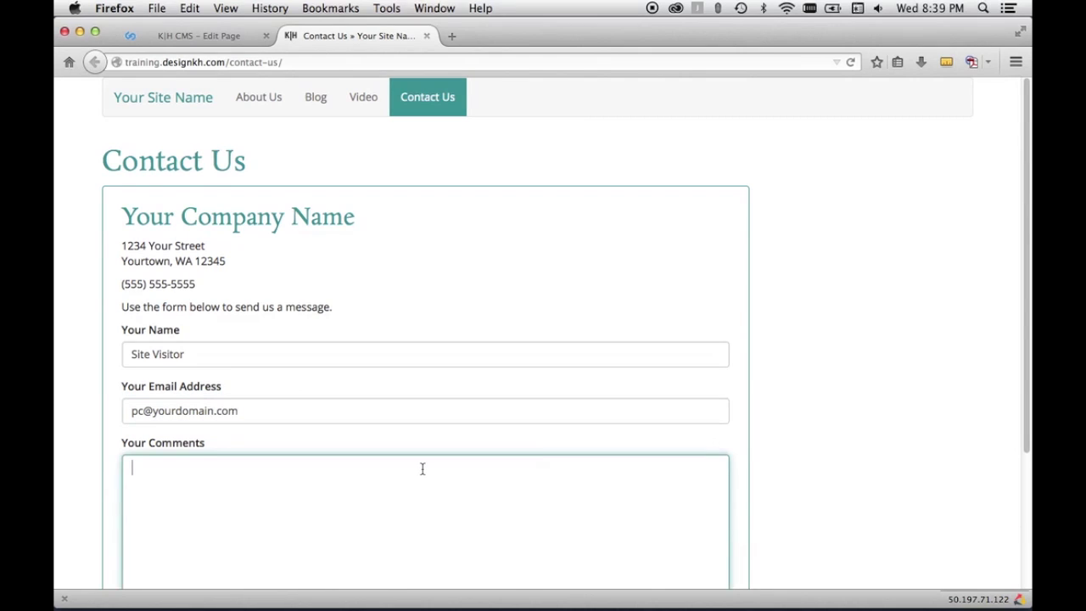
scroll(422, 468, down, 3)
text(This i)
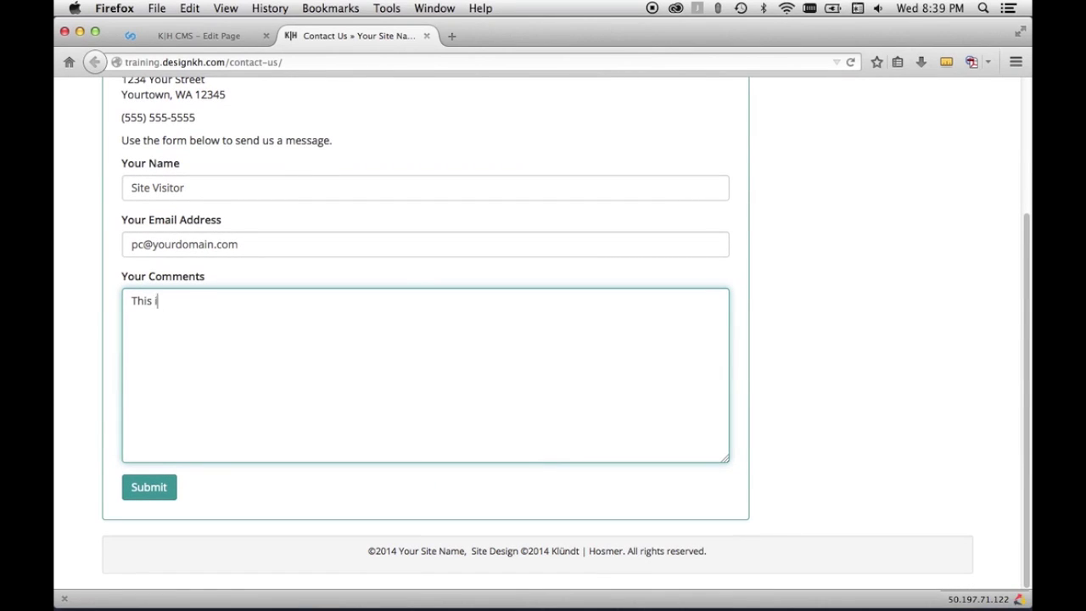
text(s a test submission.)
click(157, 488)
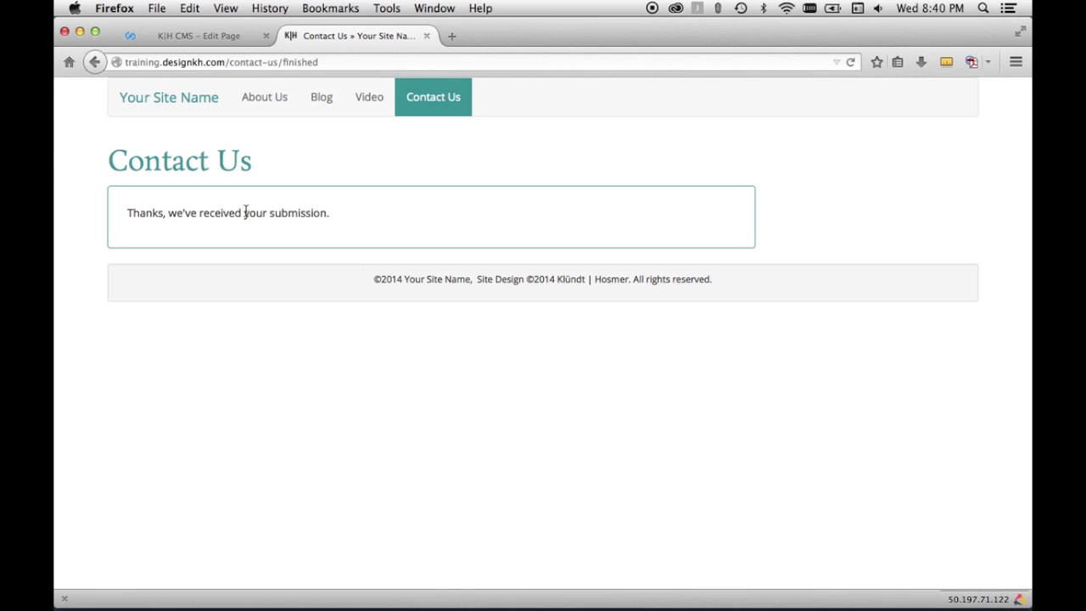
Open the newest entry among the Contact Us form's submissions in the CMS, check its details and return to the page
click(197, 36)
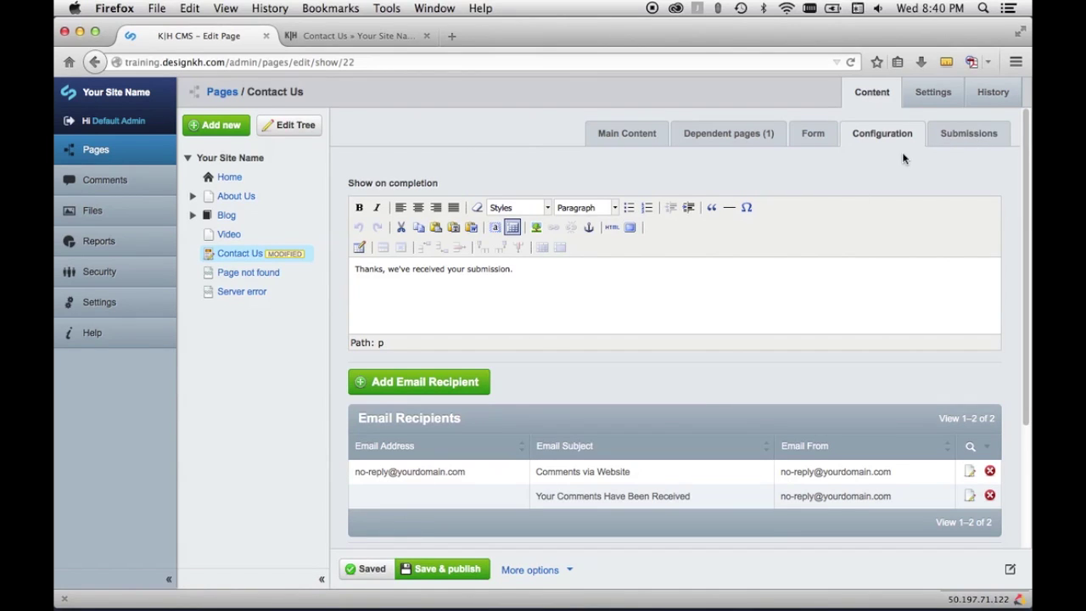
click(567, 446)
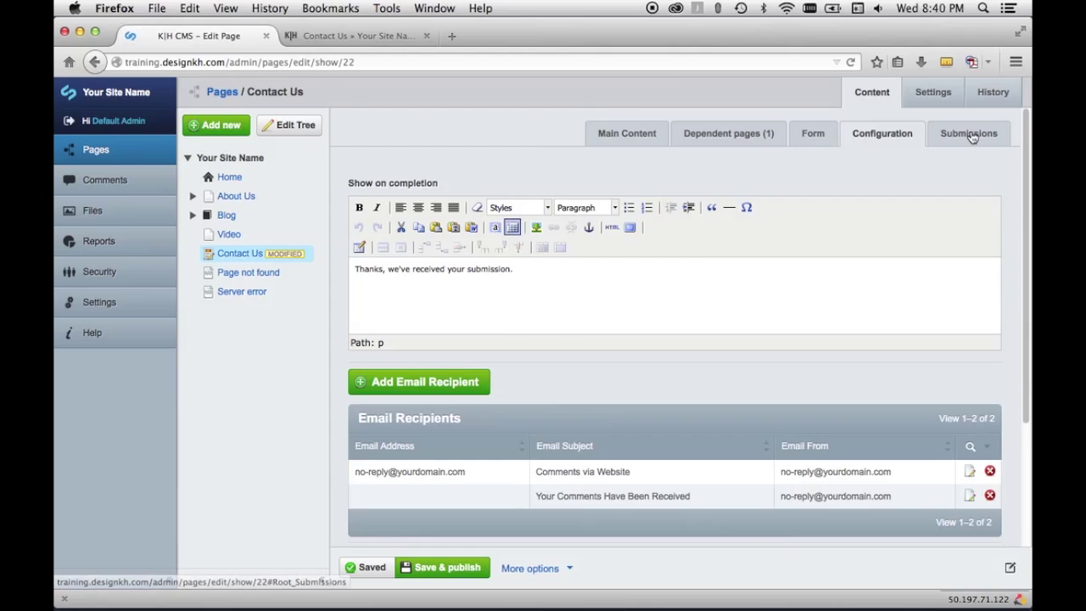
click(972, 132)
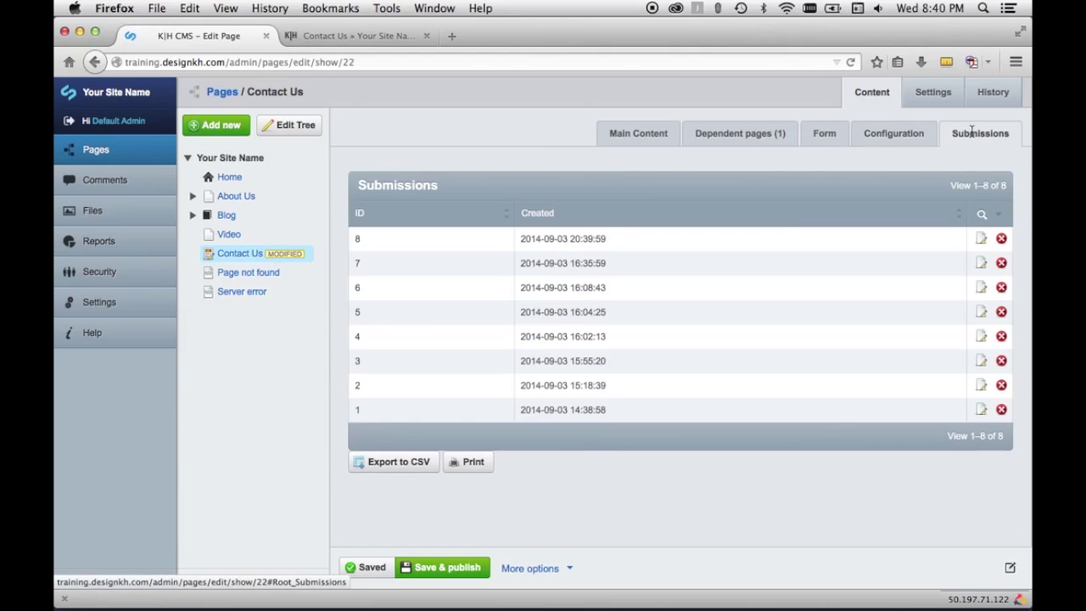
click(580, 240)
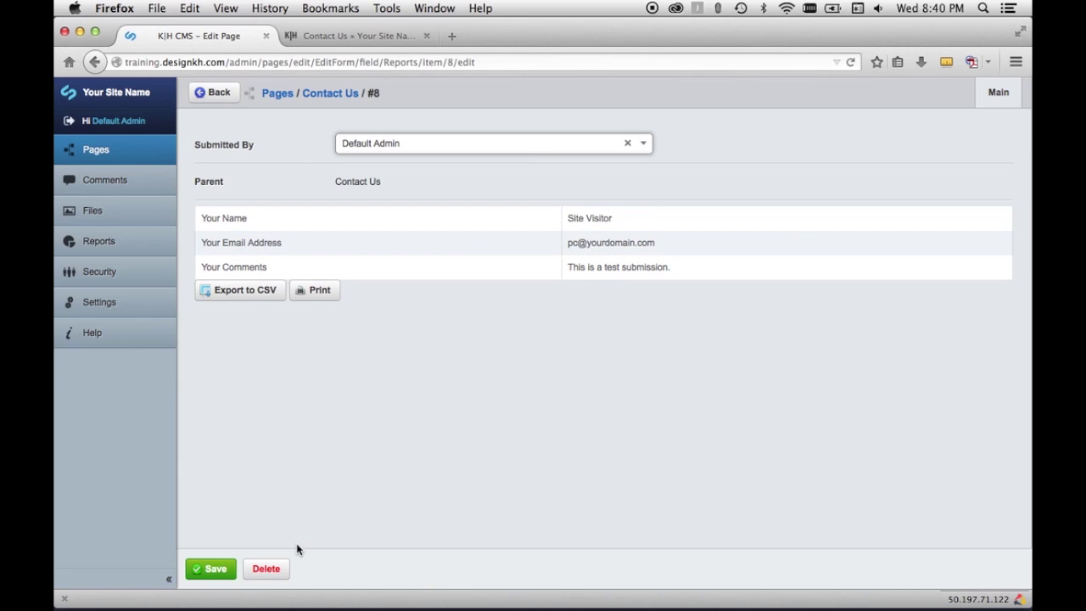
click(331, 95)
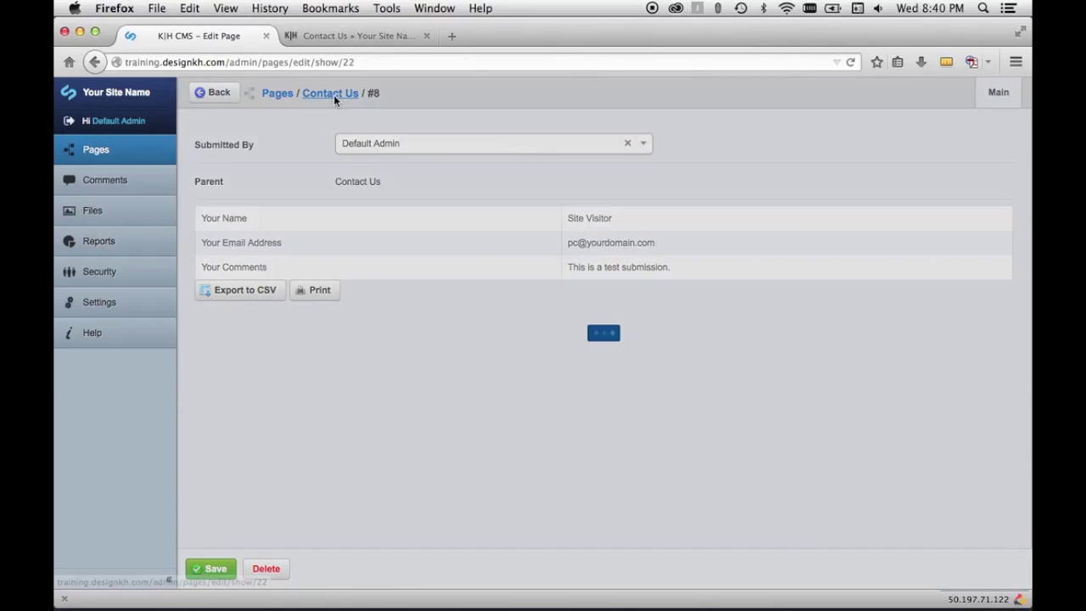